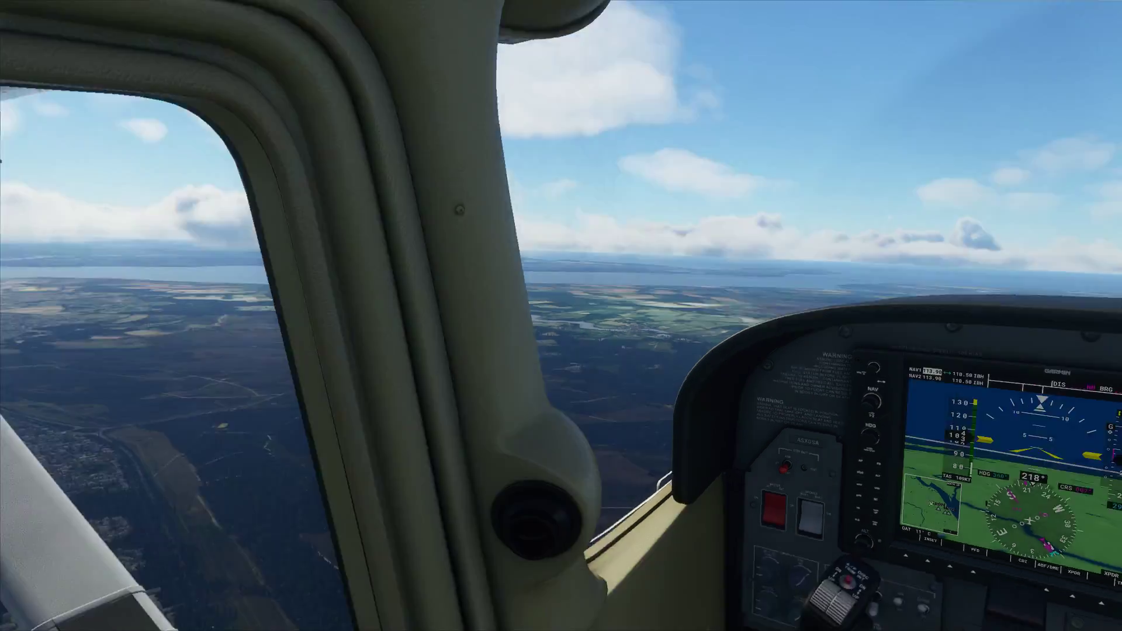
Look around the cockpit between the forward instrument panel, the left window and the right side of the cabin
{"action": "key", "text": "shift+Right"}
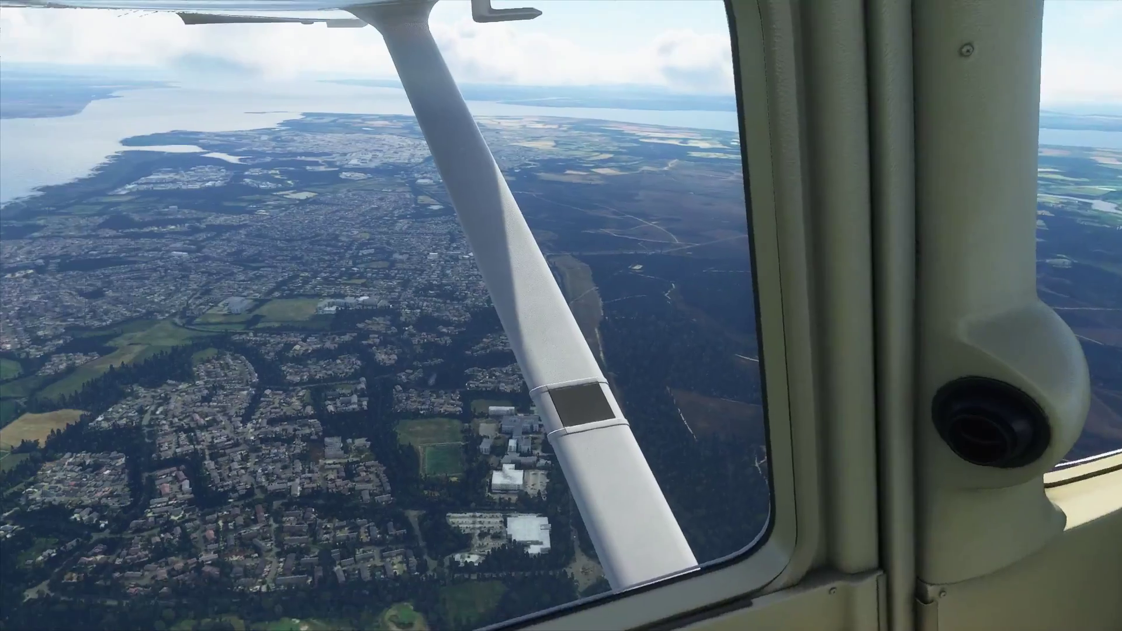
{"action": "key", "text": "Right"}
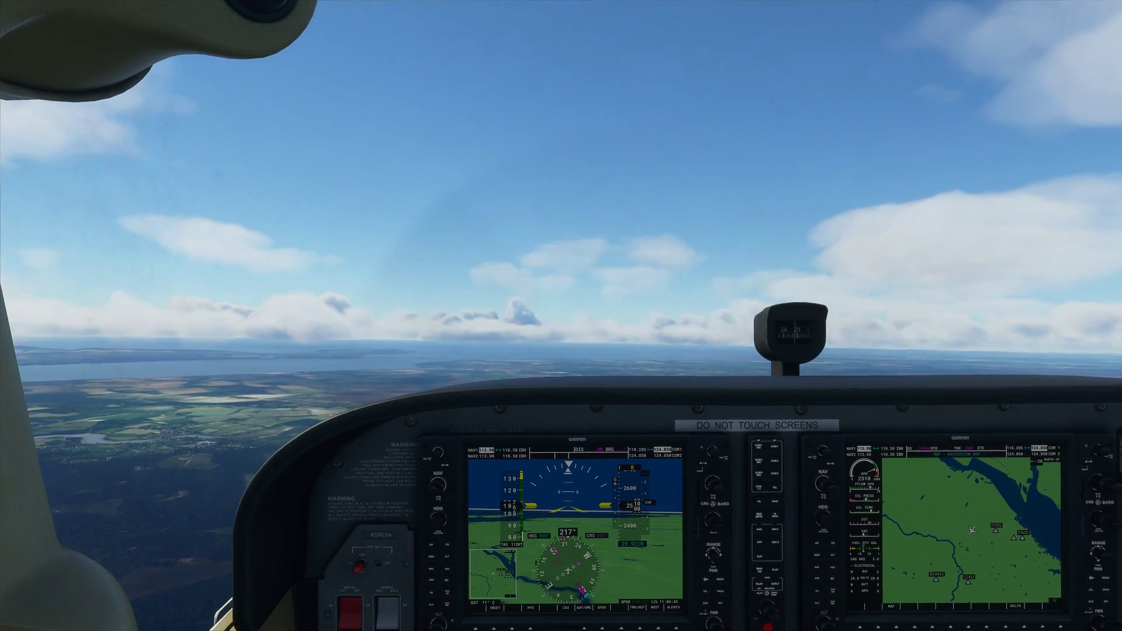
{"action": "key", "text": "Right"}
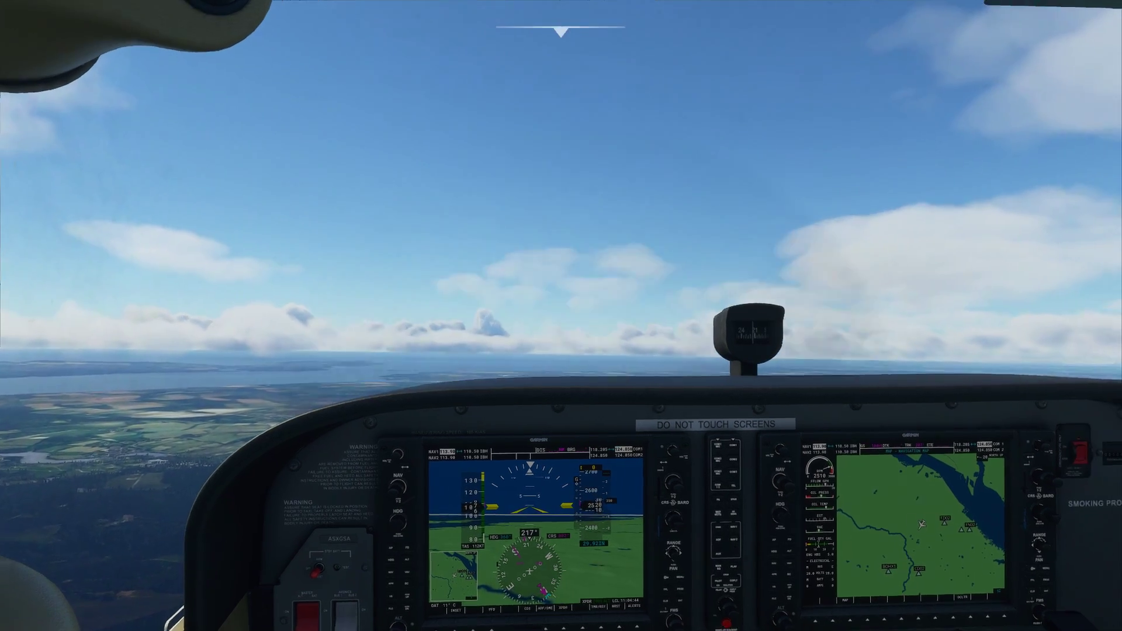
{"action": "key", "text": "shift+Left"}
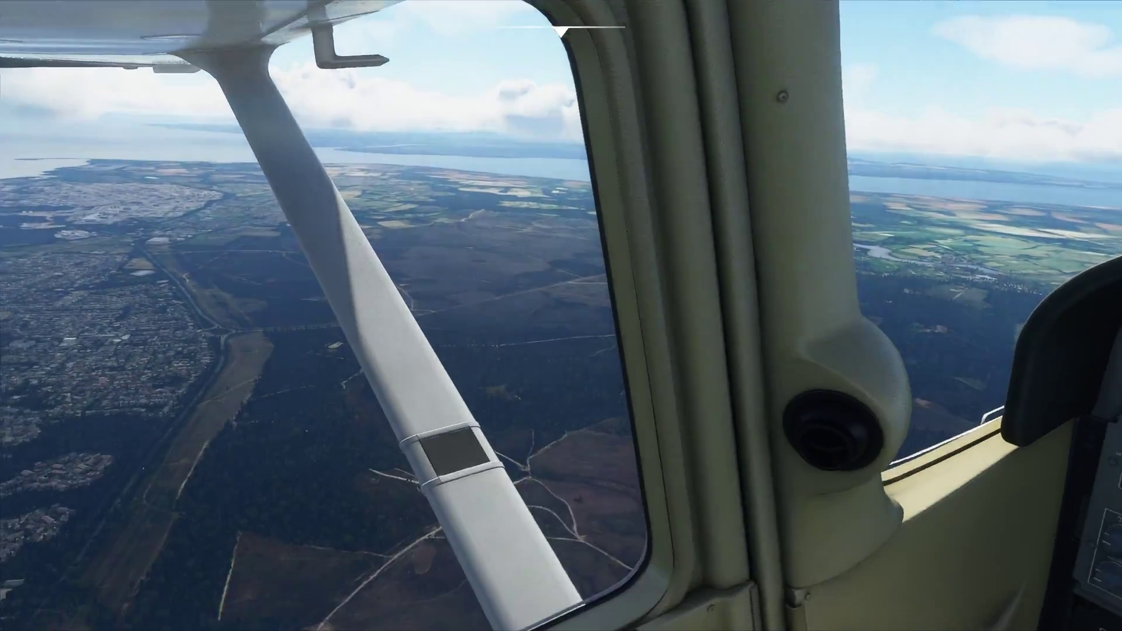
{"action": "key", "text": "Right"}
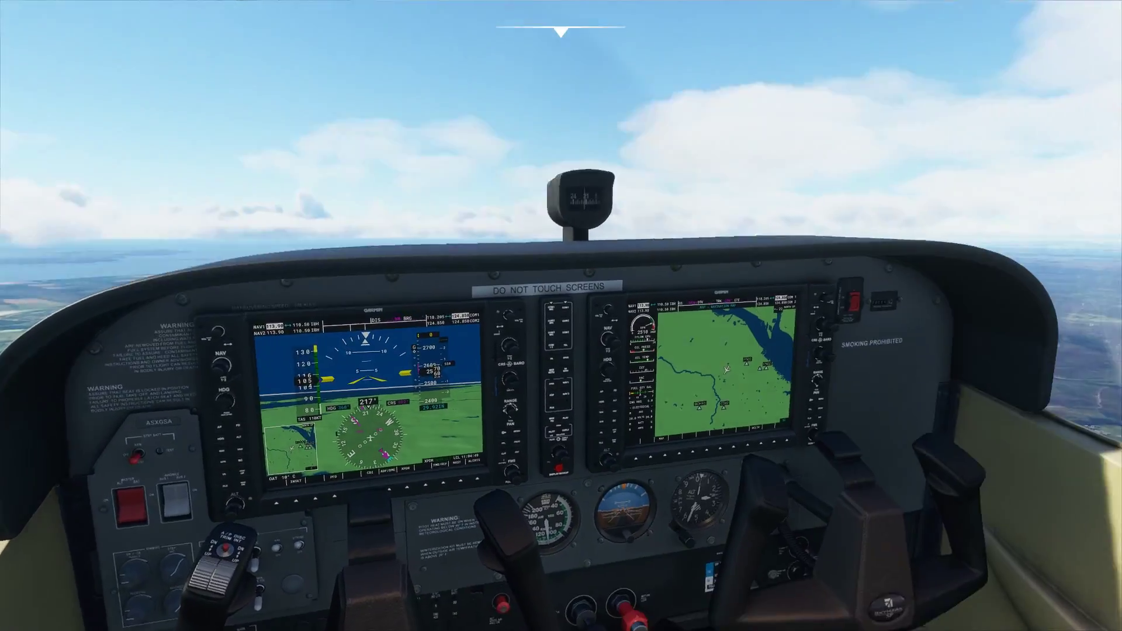
{"action": "key", "text": "shift+Right"}
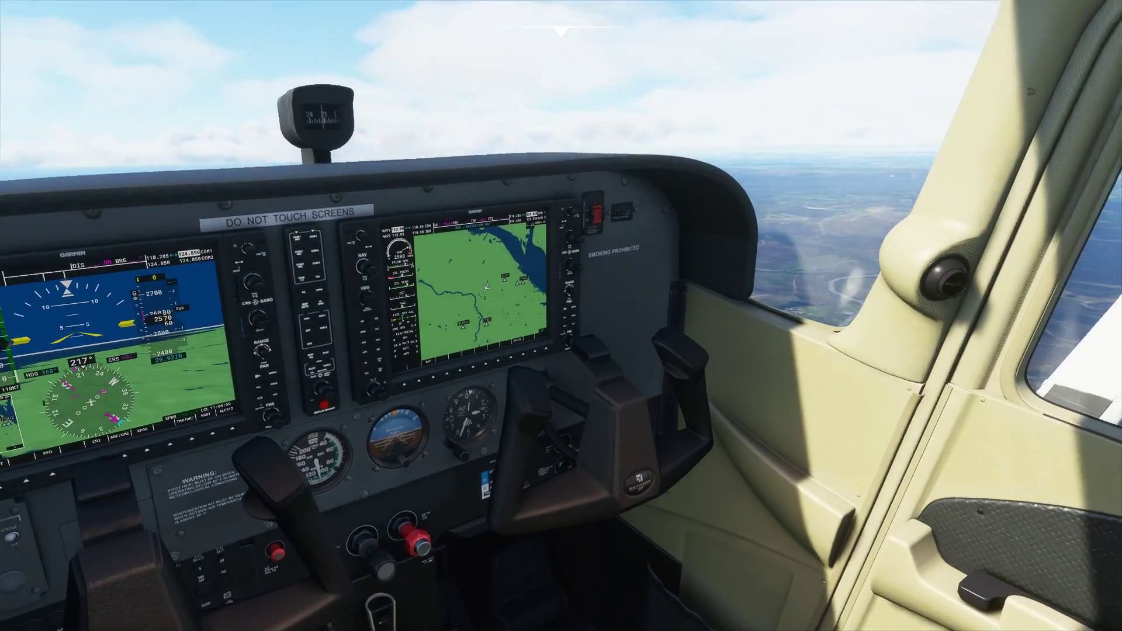
{"action": "key", "text": "shift+Left"}
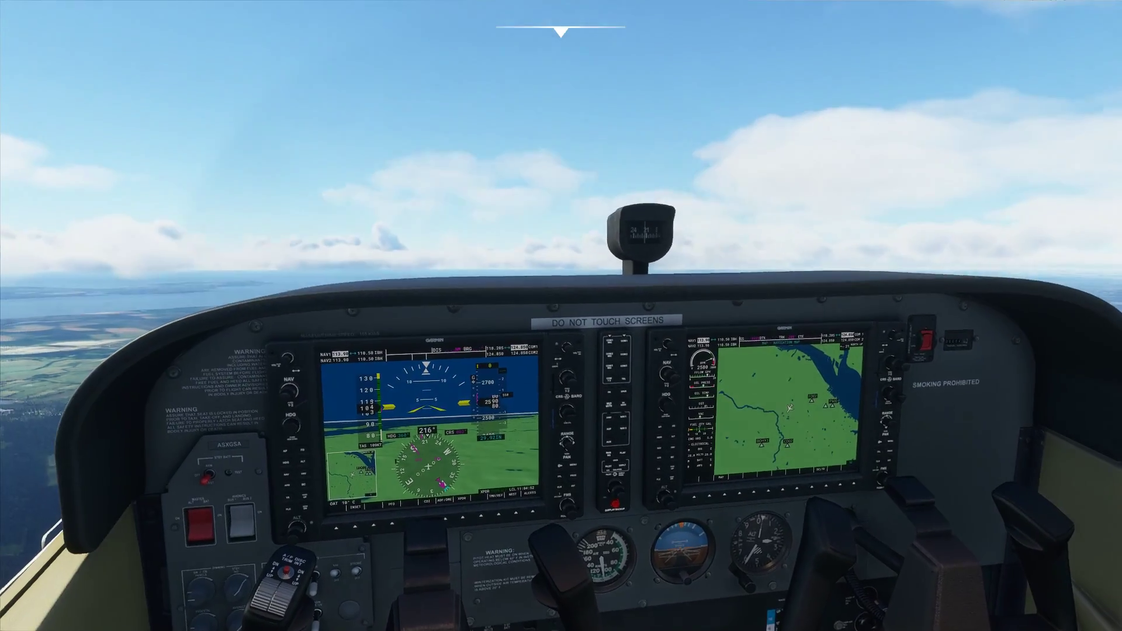
{"action": "key", "text": "shift+Left"}
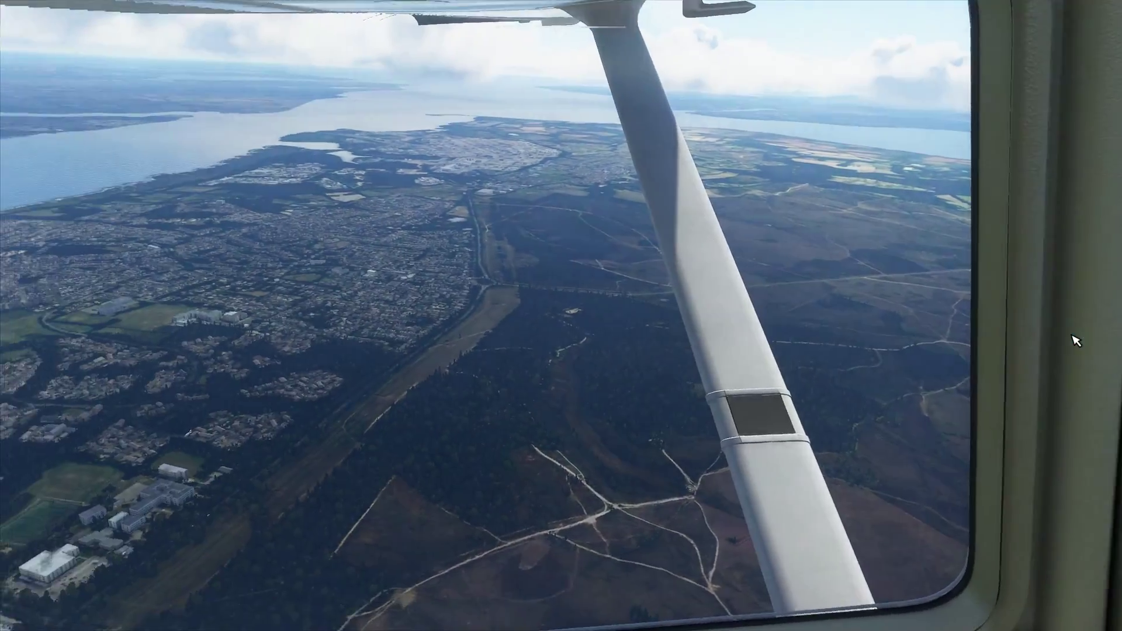
{"action": "key", "text": "Right"}
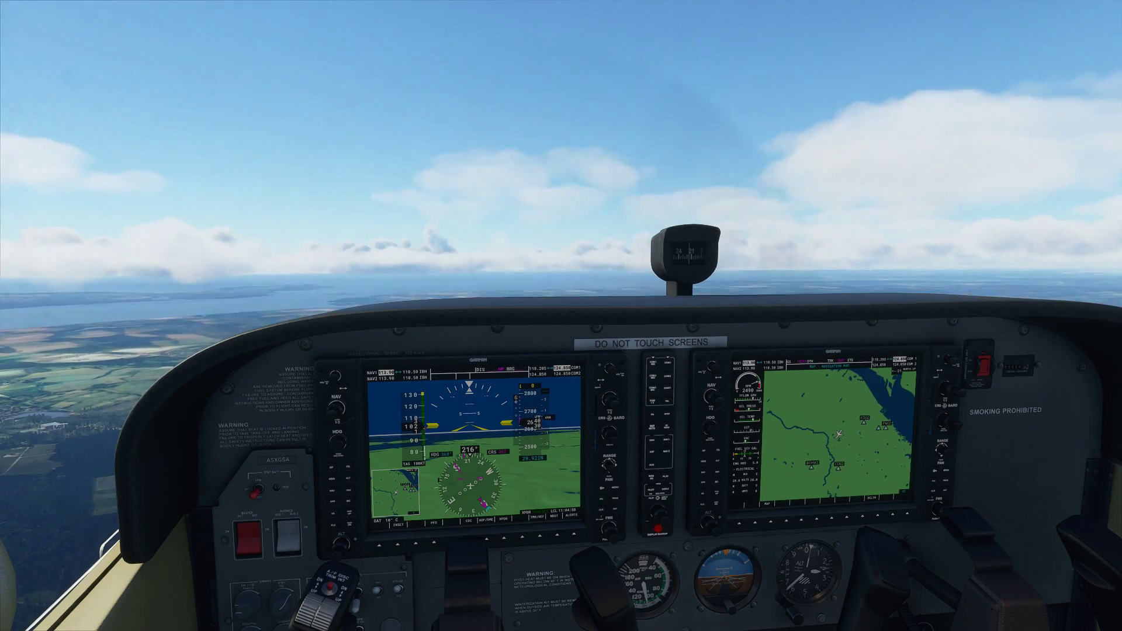
Check the rear seats, the lower instrument panel and both side windows, returning to the forward view over the dashboard
{"action": "key", "text": "Left"}
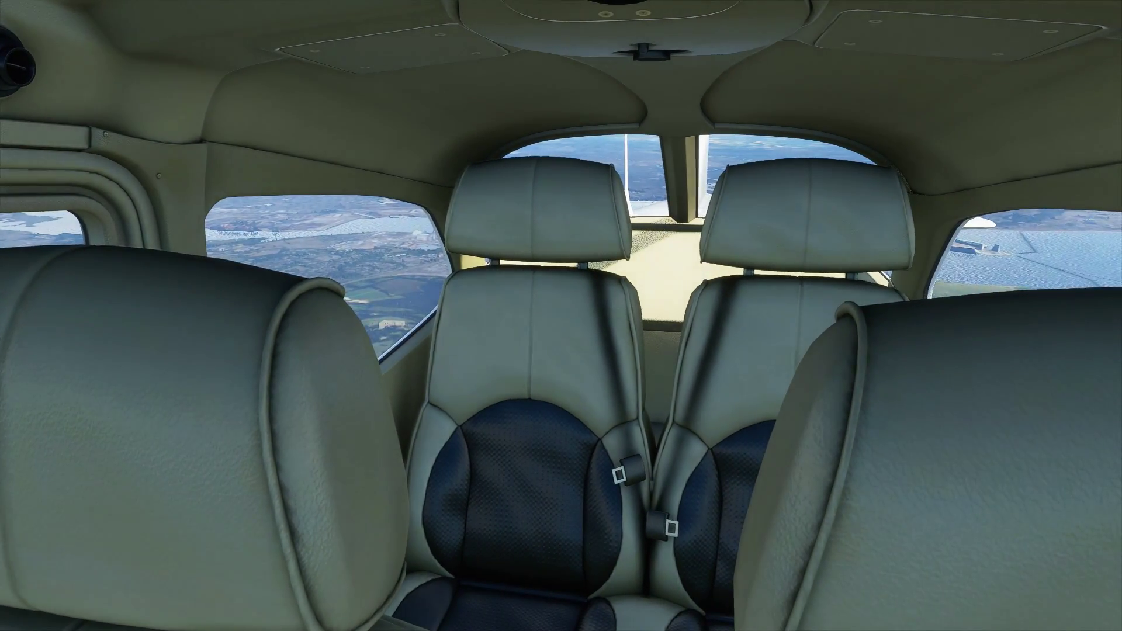
{"action": "key", "text": "Right"}
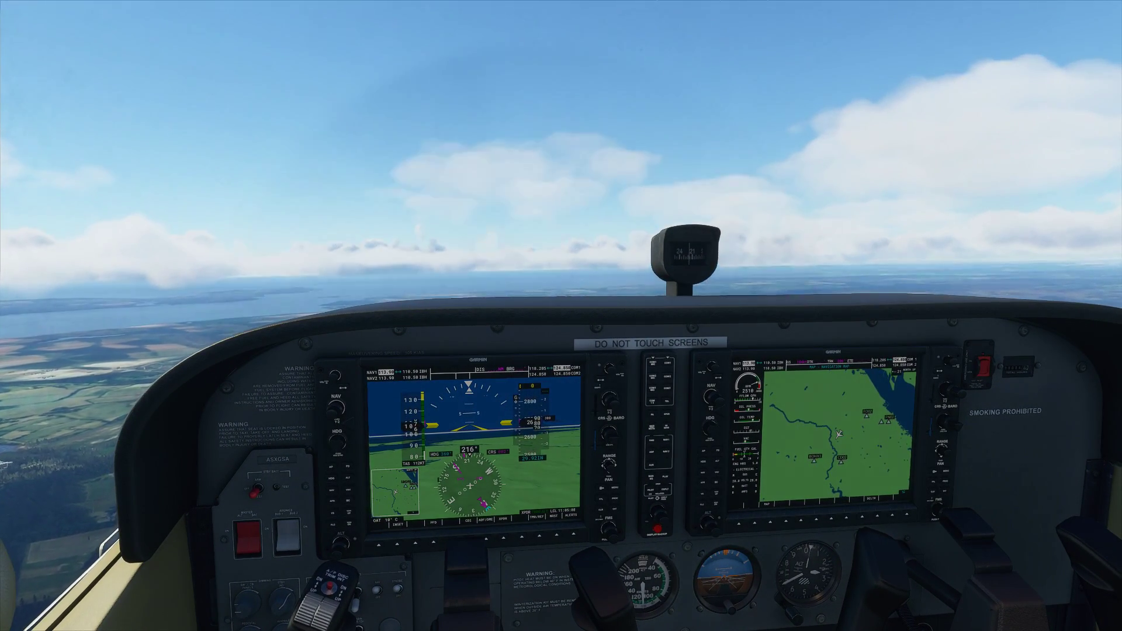
{"action": "key", "text": "Left"}
{"action": "key", "text": "Right"}
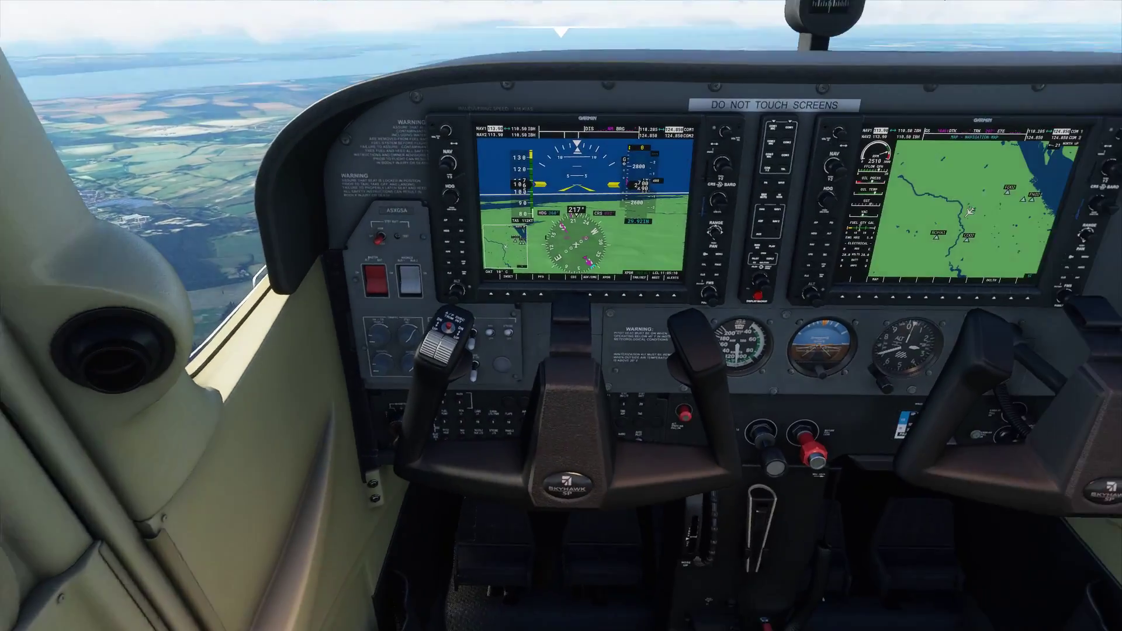
{"action": "key", "text": "ctrl+space"}
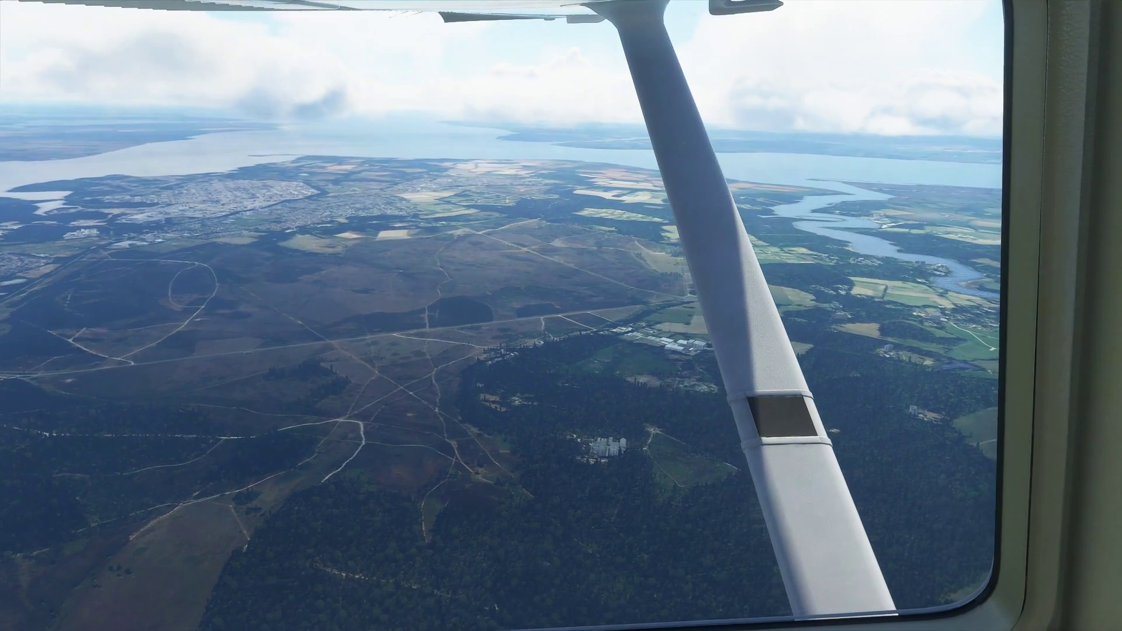
{"action": "key", "text": "ctrl+space"}
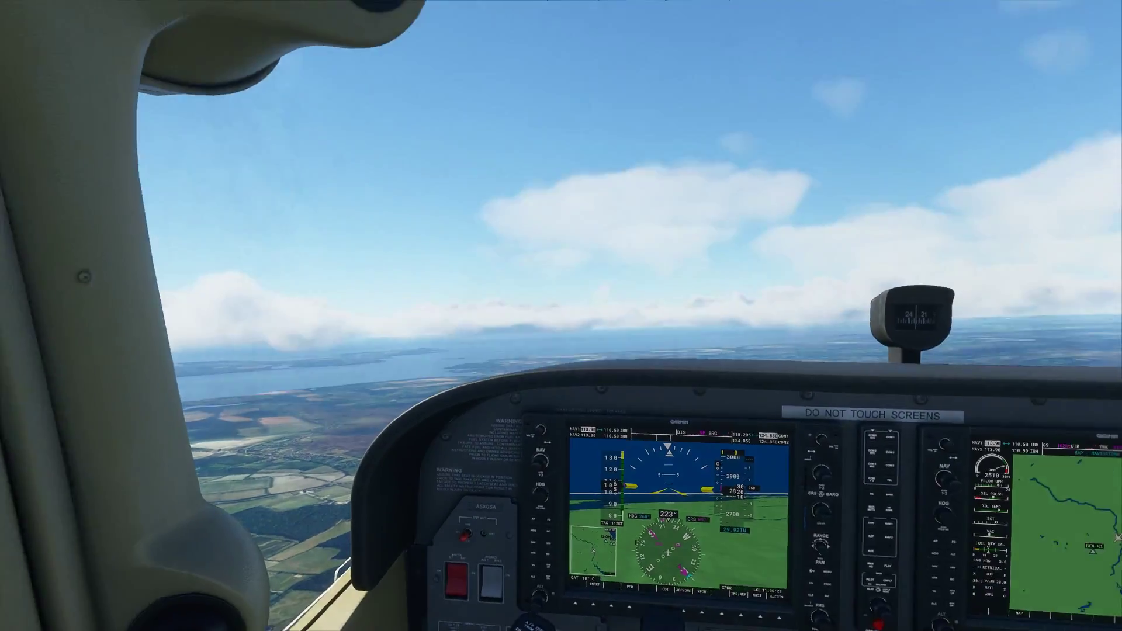
{"action": "key", "text": "shift+Right"}
{"action": "key", "text": "alt+1"}
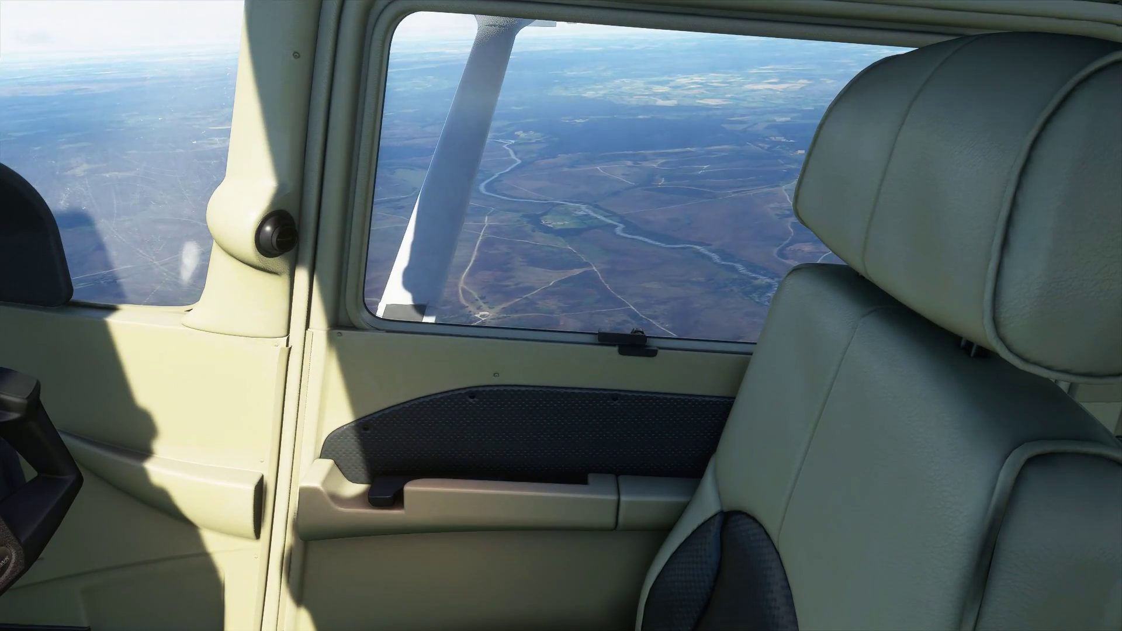
{"action": "key", "text": "ctrl+space"}
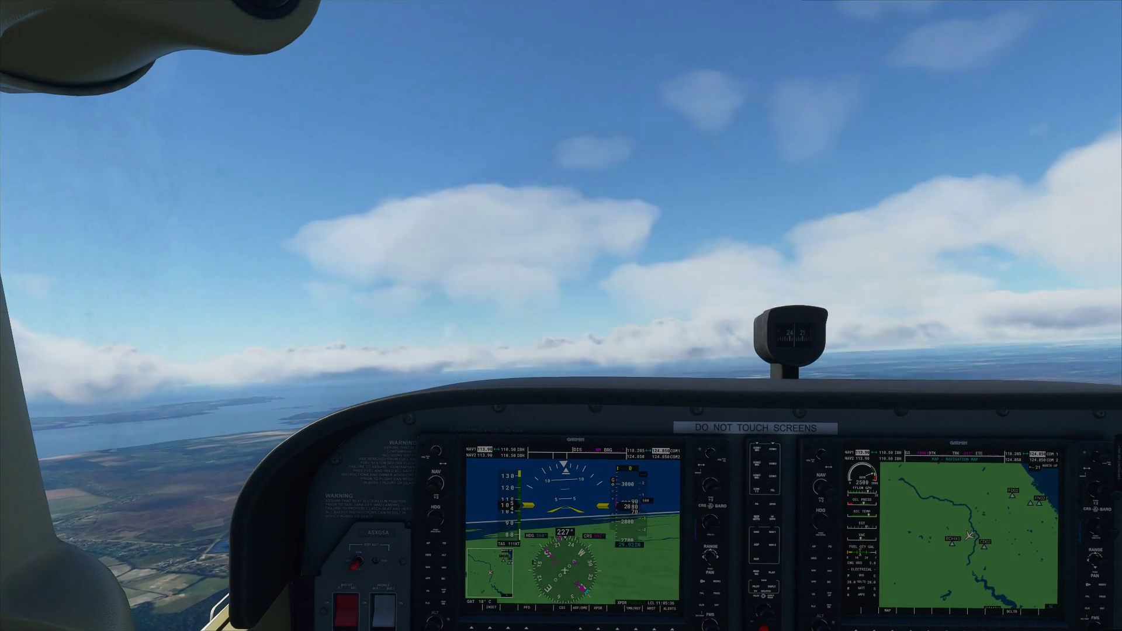
{"action": "left_click_drag", "start_coordinate": [1095, 393], "coordinate": [932, 334]}
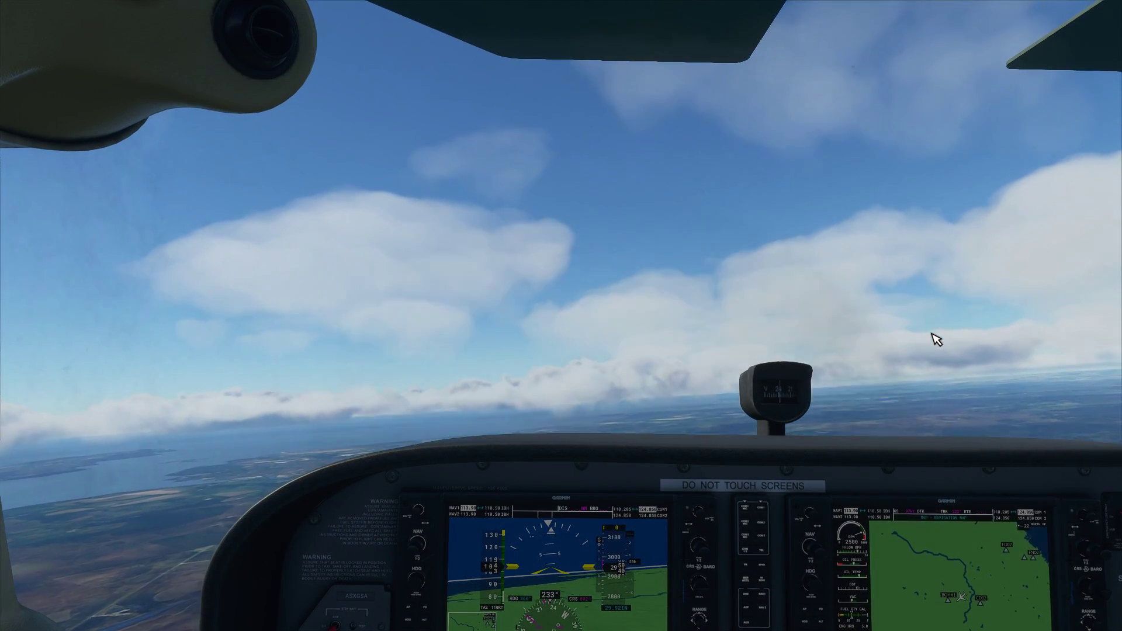
Open the control settings for the Flight Yoke System and set the command filter to All
{"action": "key", "text": "Escape"}
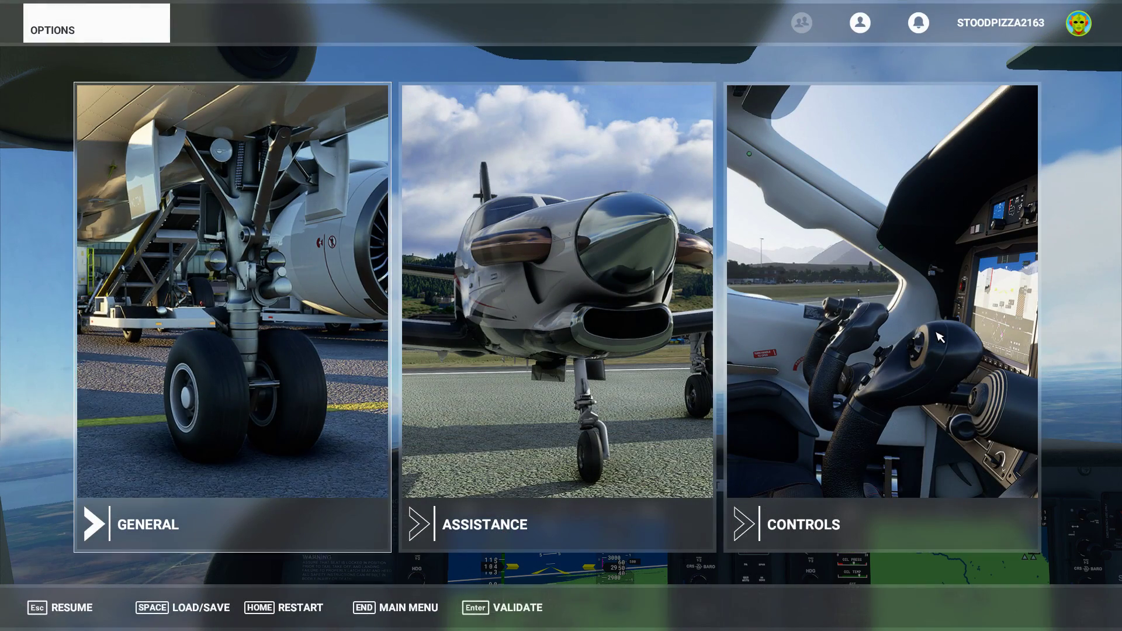
{"action": "left_click", "coordinate": [877, 301]}
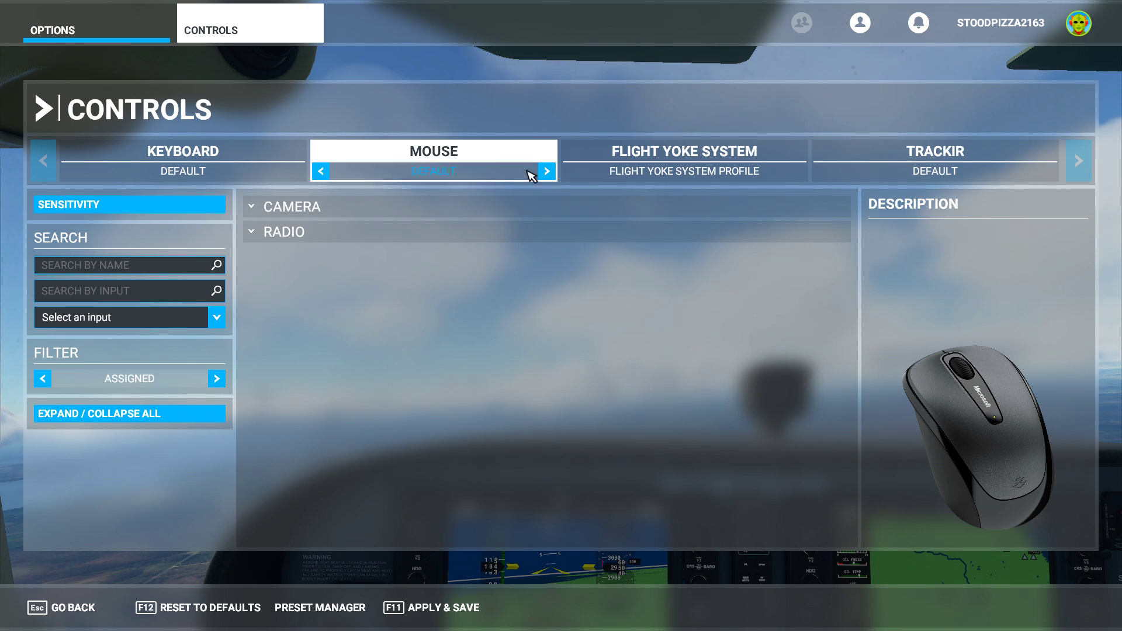
{"action": "left_click", "coordinate": [616, 158]}
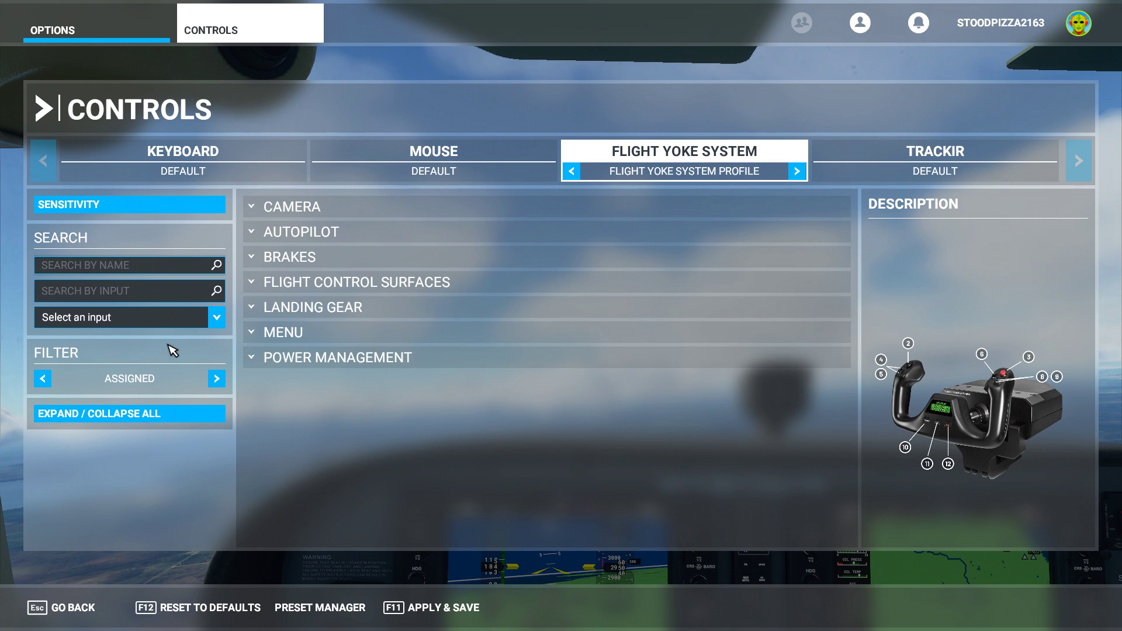
{"action": "left_click", "coordinate": [216, 379]}
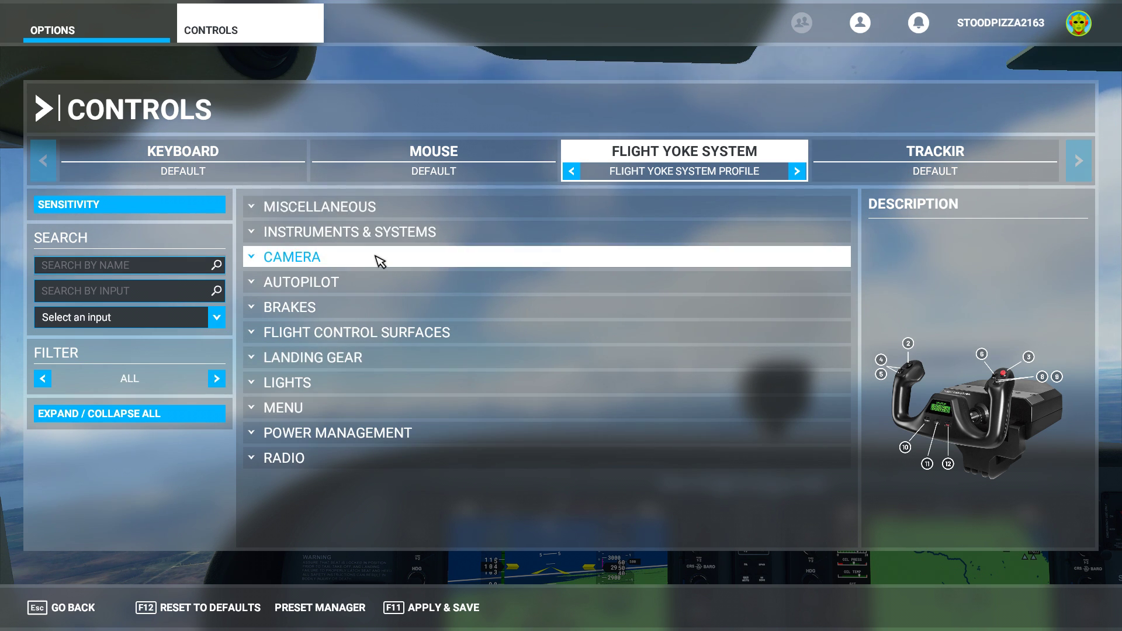
Expand the Cockpit Camera commands in the Camera category and look through them for the quickview bindings
{"action": "left_click", "coordinate": [344, 261]}
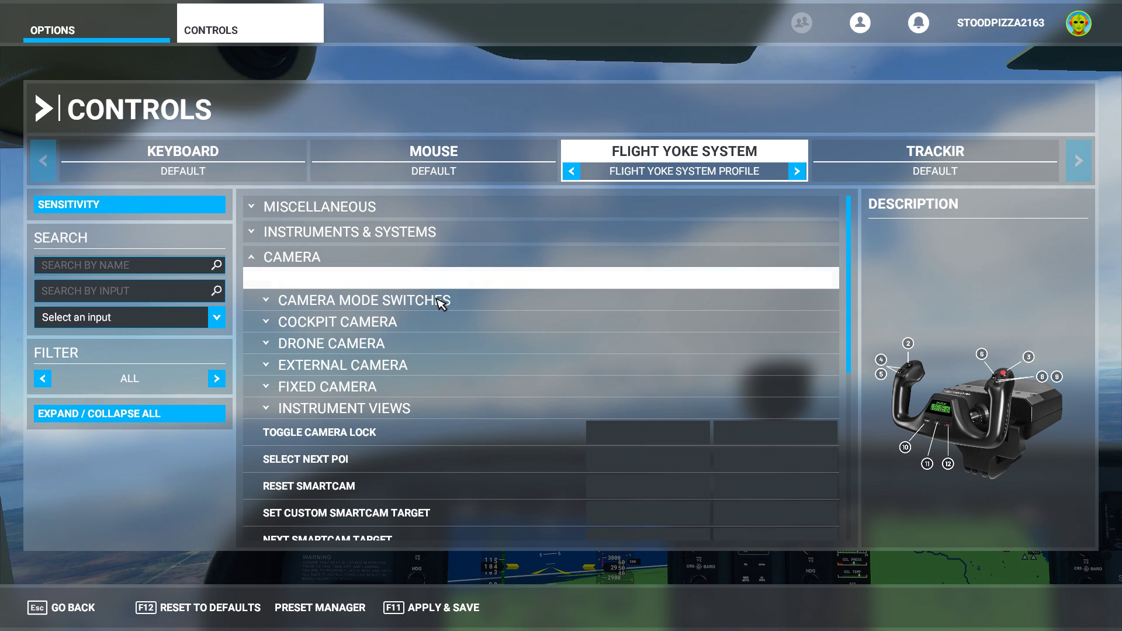
{"action": "left_click", "coordinate": [370, 326]}
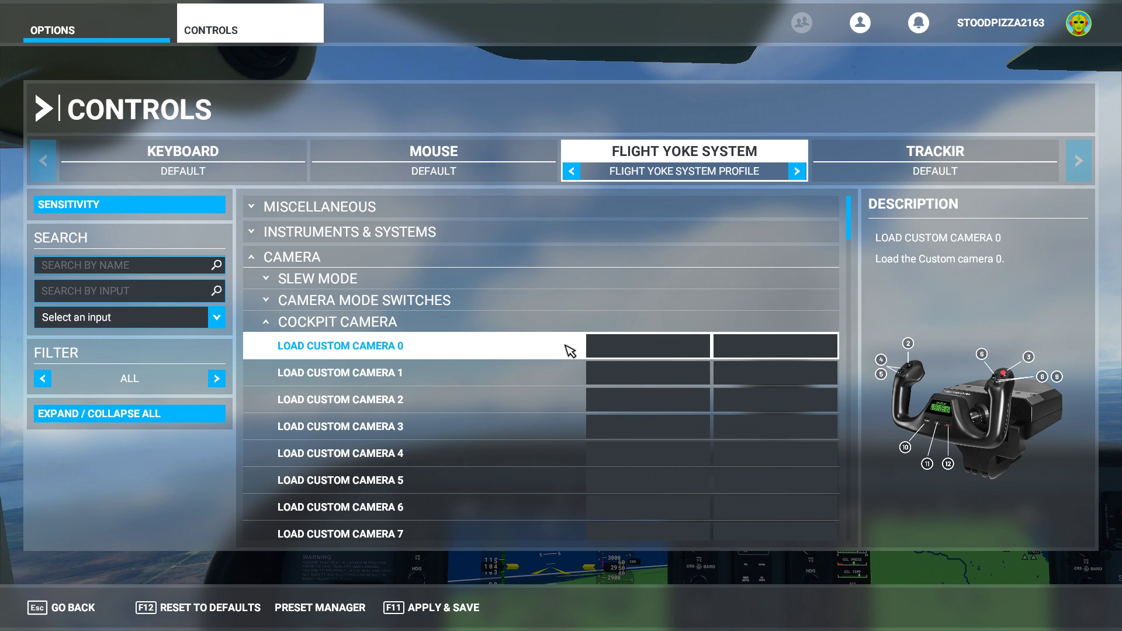
{"action": "scroll", "coordinate": [520, 362], "scroll_direction": "down", "scroll_amount": 3}
{"action": "scroll", "coordinate": [532, 349], "scroll_direction": "up", "scroll_amount": 3}
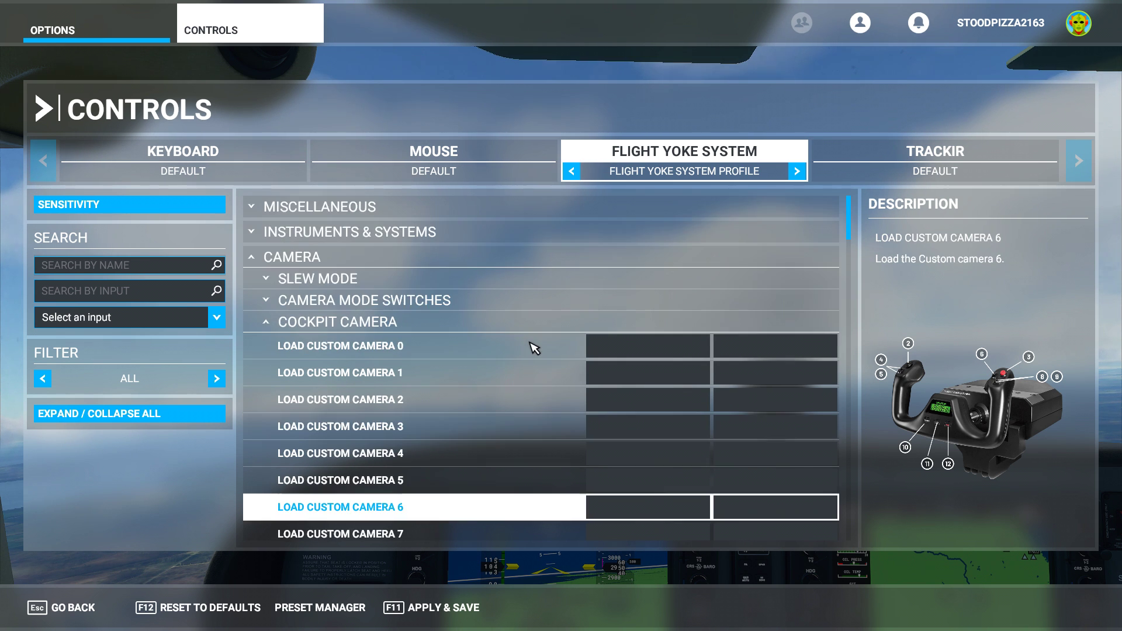
{"action": "scroll", "coordinate": [534, 349], "scroll_direction": "down", "scroll_amount": 12}
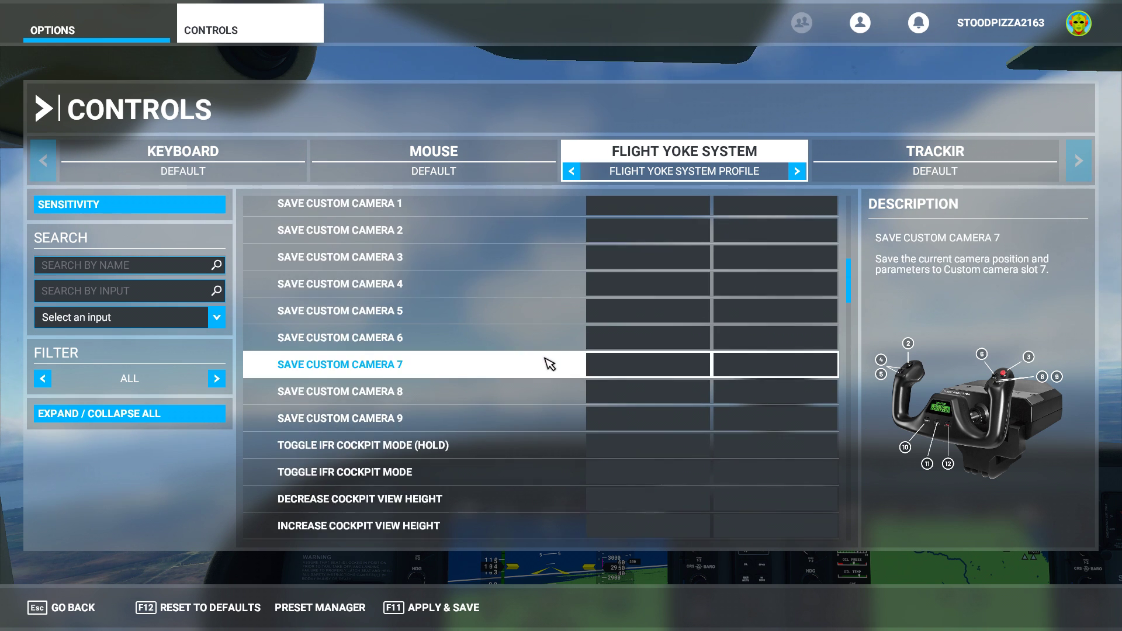
{"action": "scroll", "coordinate": [549, 363], "scroll_direction": "down", "scroll_amount": 15}
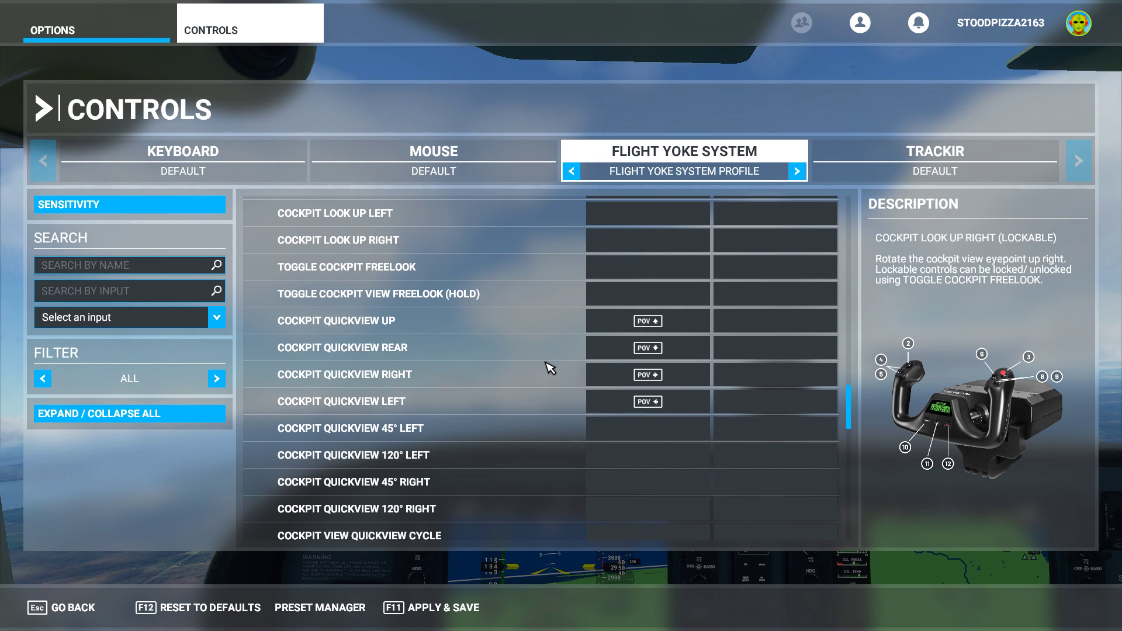
{"action": "scroll", "coordinate": [549, 367], "scroll_direction": "down", "scroll_amount": 2}
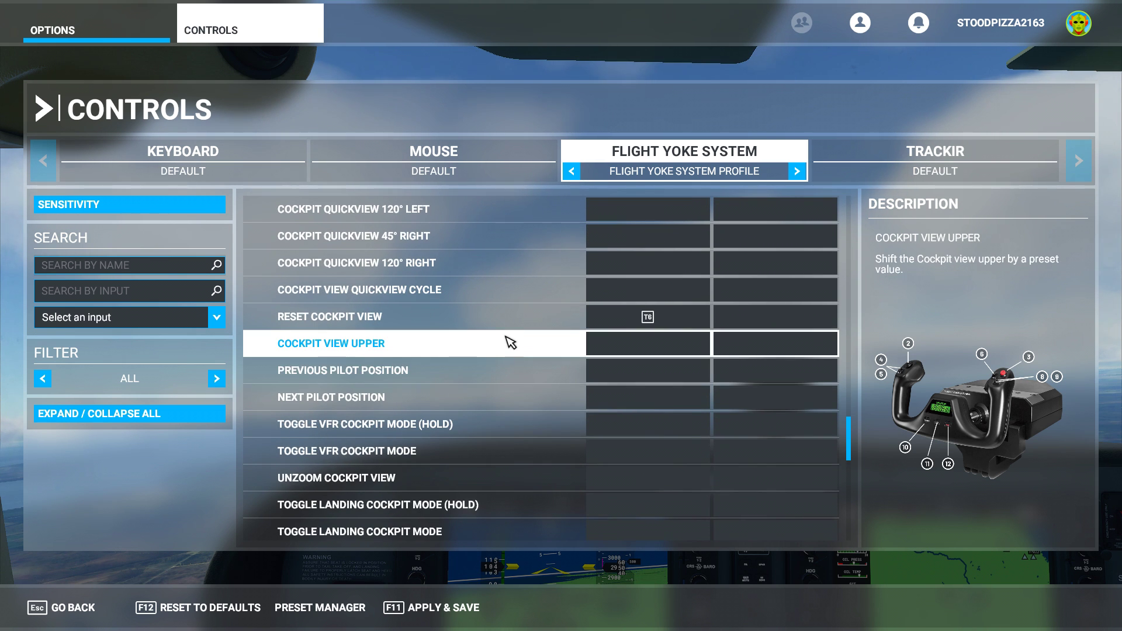
{"action": "scroll", "coordinate": [510, 343], "scroll_direction": "up", "scroll_amount": 1}
{"action": "scroll", "coordinate": [510, 342], "scroll_direction": "up", "scroll_amount": 1}
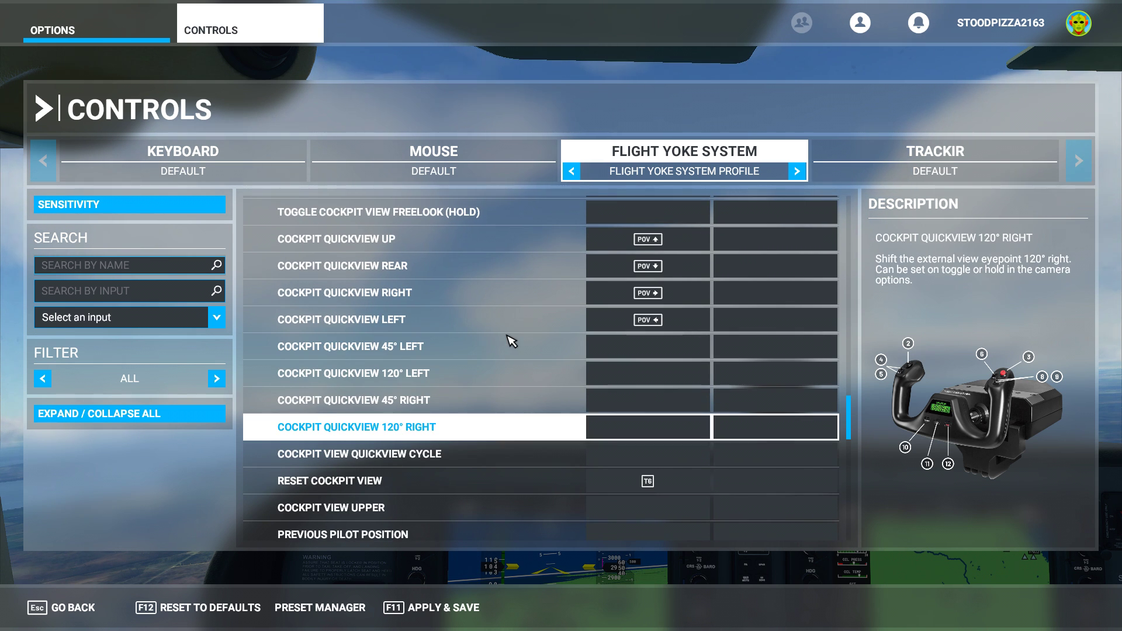
{"action": "scroll", "coordinate": [512, 341], "scroll_direction": "up", "scroll_amount": 1}
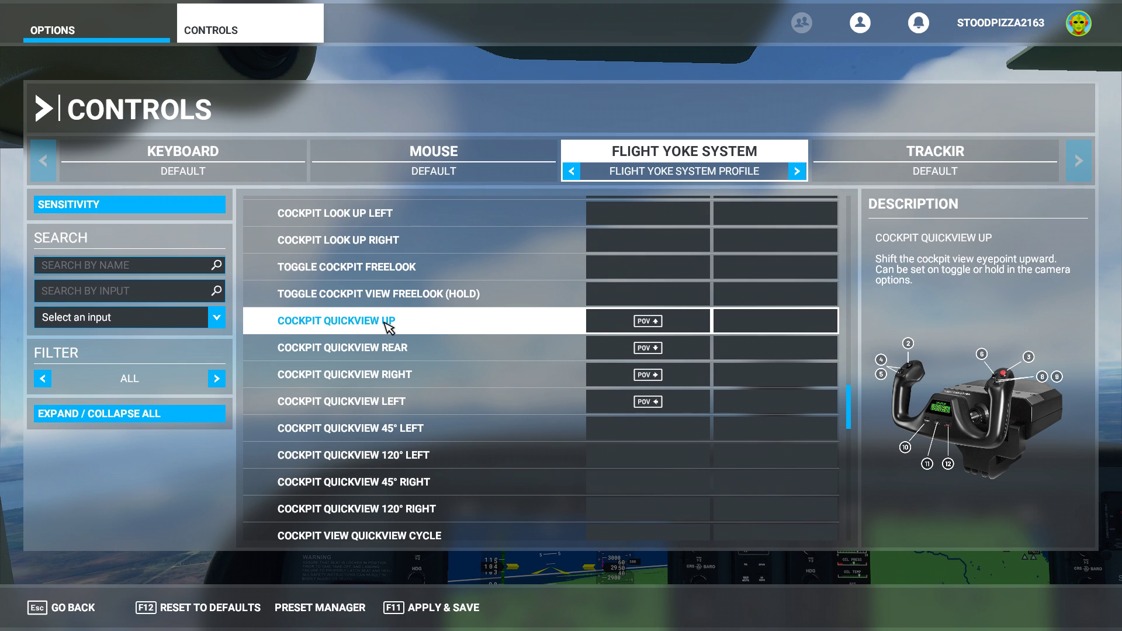
Clear the yoke's POV input from Cockpit Quickview Up and validate the change
{"action": "left_click", "coordinate": [660, 325]}
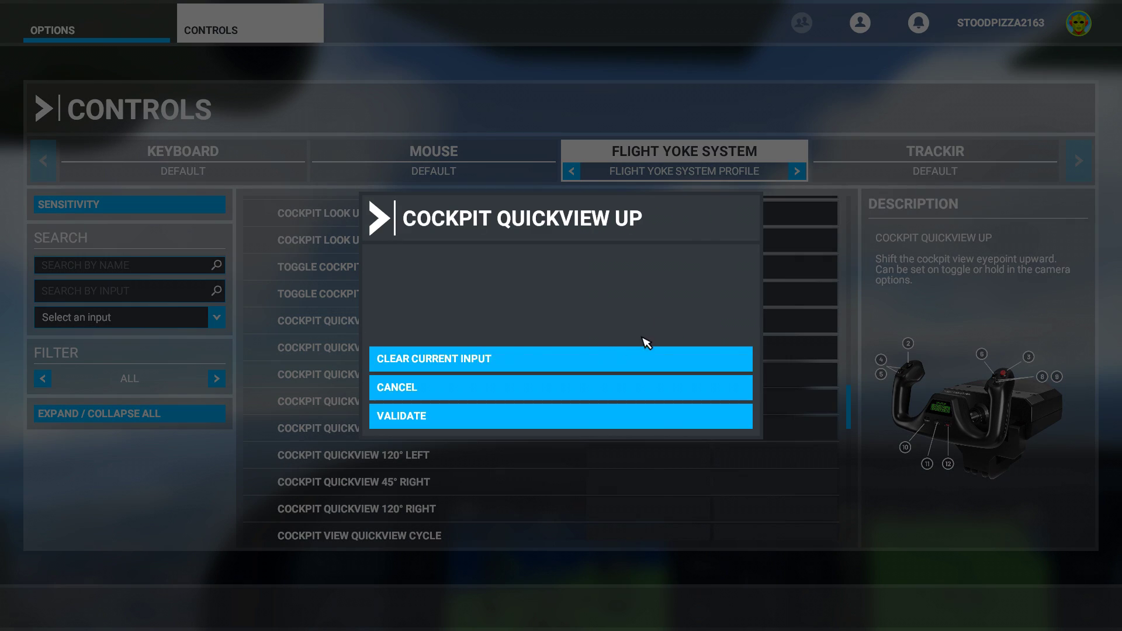
{"action": "left_click", "coordinate": [551, 359]}
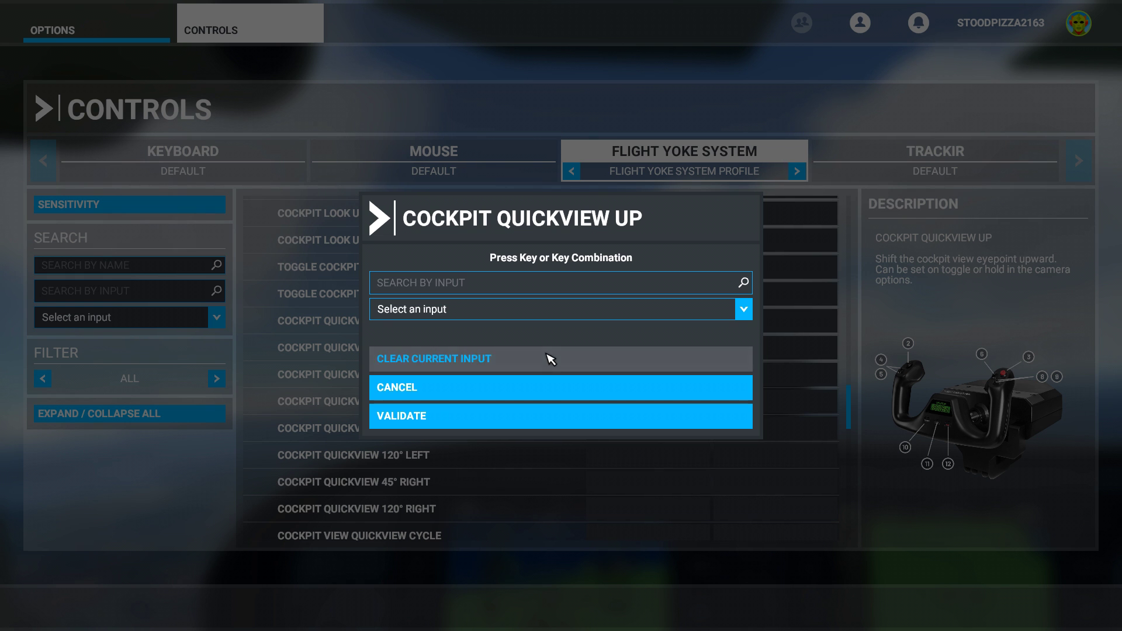
{"action": "left_click", "coordinate": [491, 417]}
Remove the POV input assigned to Cockpit Quickview Rear and validate the change
{"action": "left_click", "coordinate": [669, 349]}
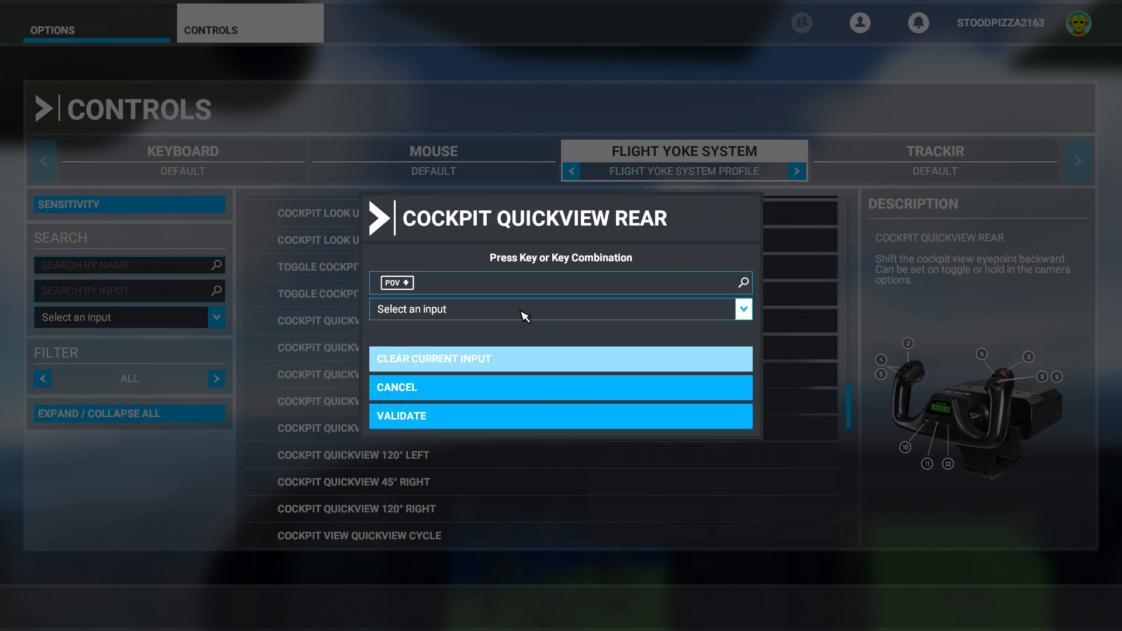
{"action": "left_click", "coordinate": [522, 357]}
{"action": "left_click", "coordinate": [534, 416]}
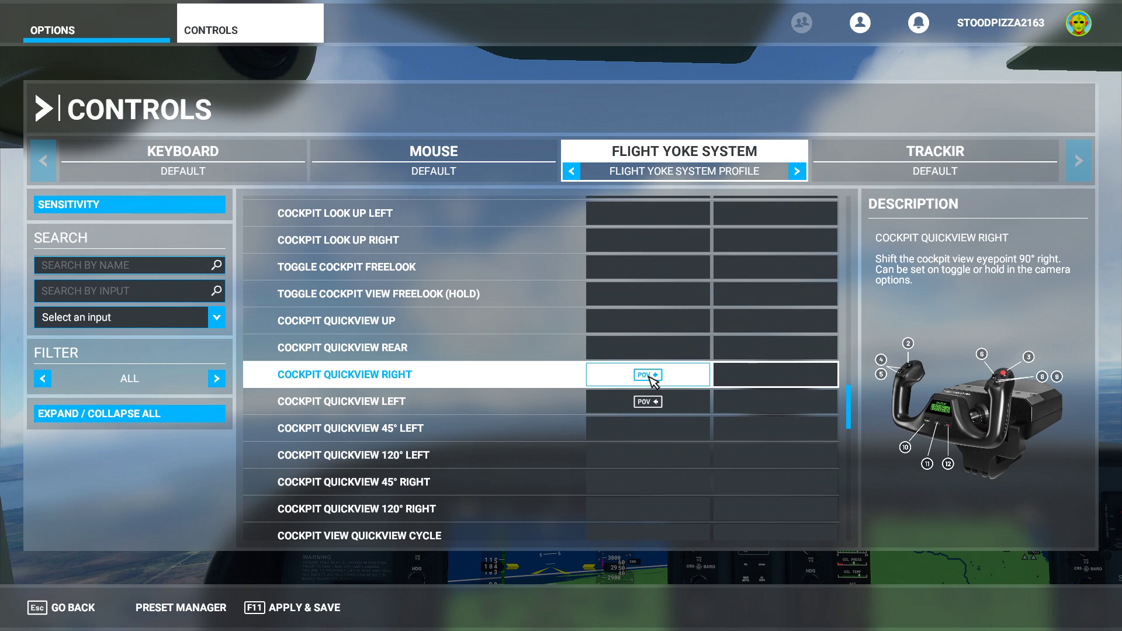
Remove the POV input assigned to Cockpit Quickview Right and validate the change
{"action": "left_click", "coordinate": [652, 382]}
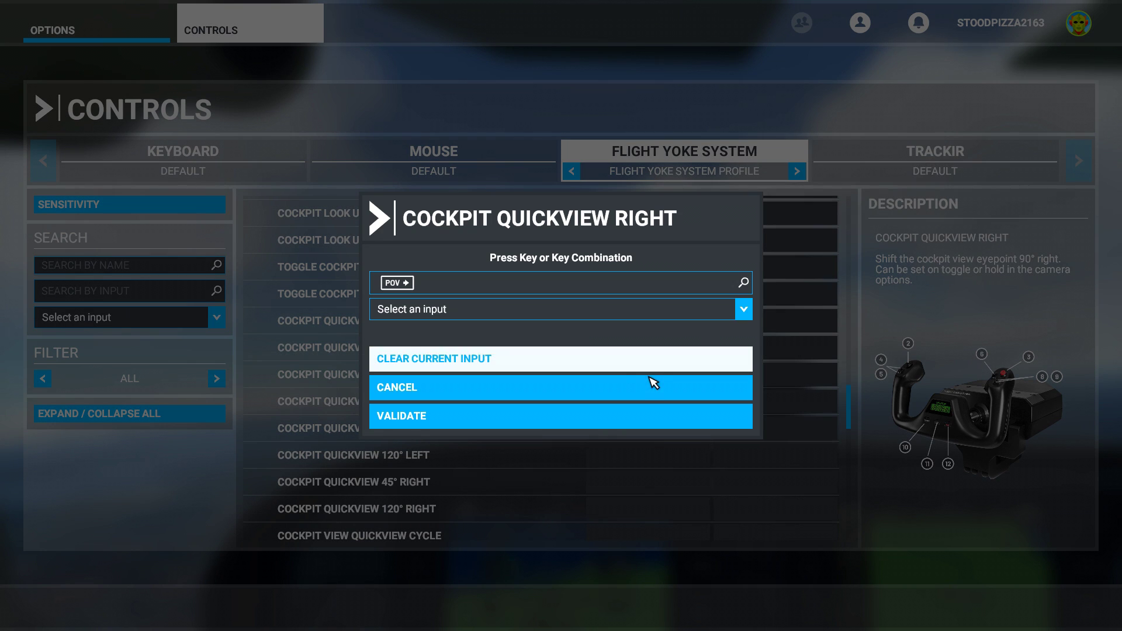
{"action": "left_click", "coordinate": [564, 361]}
{"action": "left_click", "coordinate": [560, 416]}
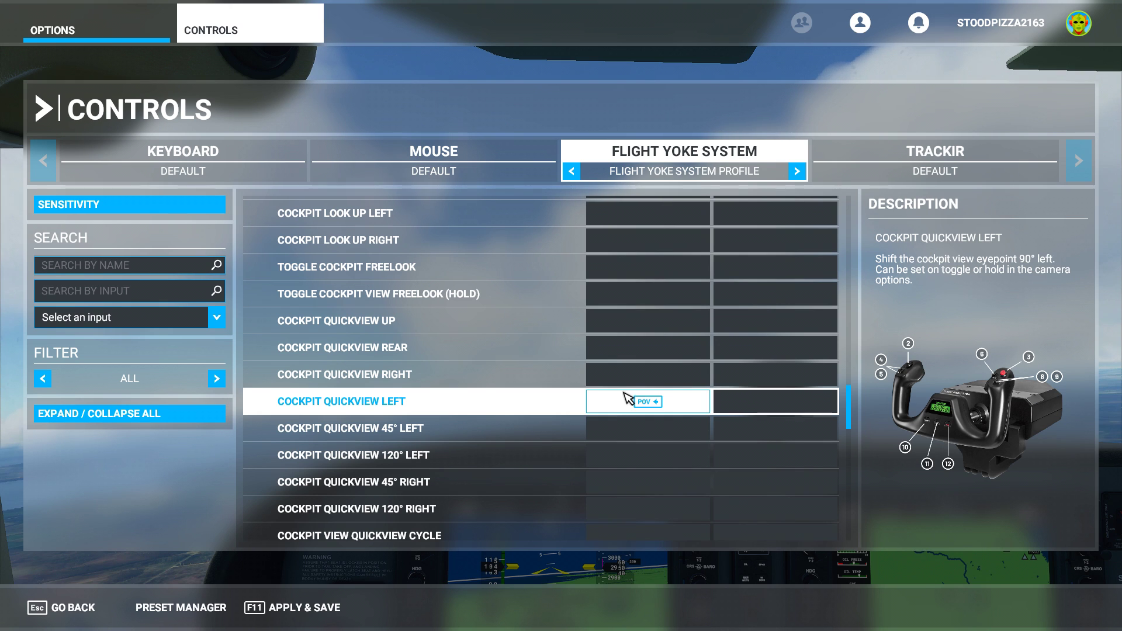
Clear the POV input from Cockpit Quickview Left, validate it, and apply and save the control changes
{"action": "left_click", "coordinate": [637, 402]}
{"action": "left_click", "coordinate": [539, 358]}
{"action": "left_click", "coordinate": [575, 425]}
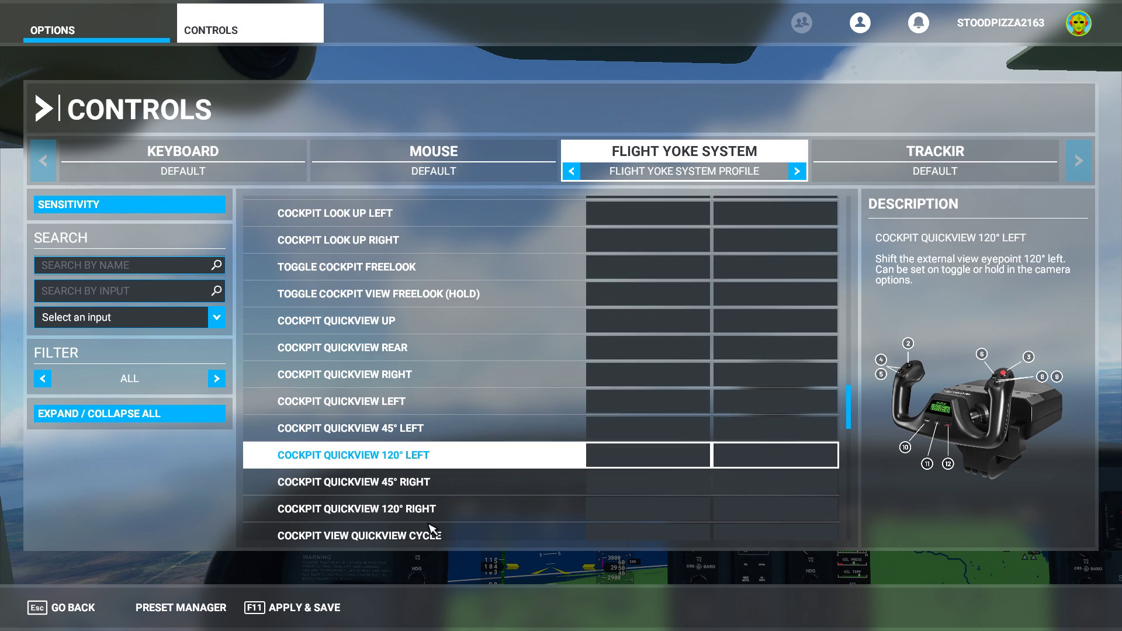
{"action": "left_click", "coordinate": [326, 608]}
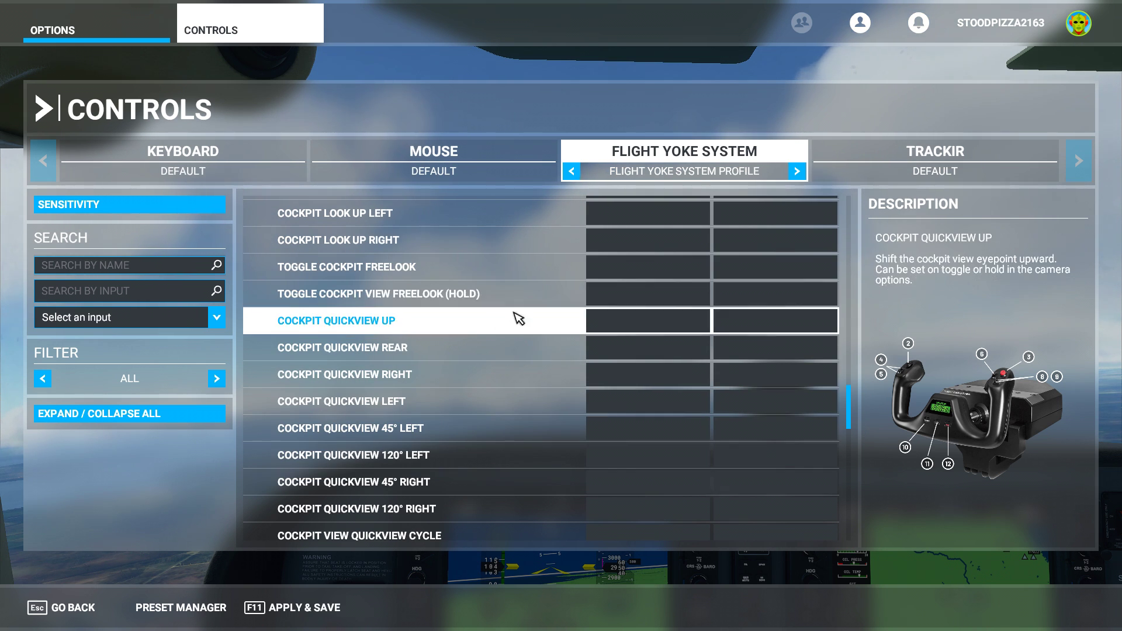
Bind the yoke's POV left direction to Cockpit Look Left and validate it despite the external quickview conflict
{"action": "scroll", "coordinate": [604, 321], "scroll_direction": "up", "scroll_amount": 1}
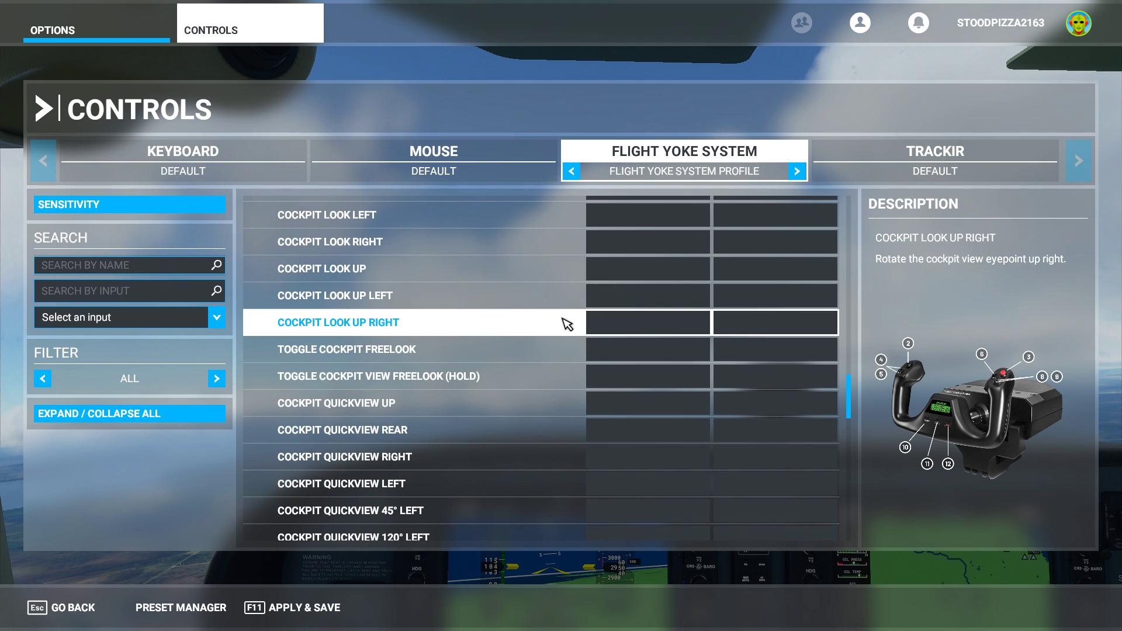
{"action": "scroll", "coordinate": [565, 323], "scroll_direction": "up", "scroll_amount": 1}
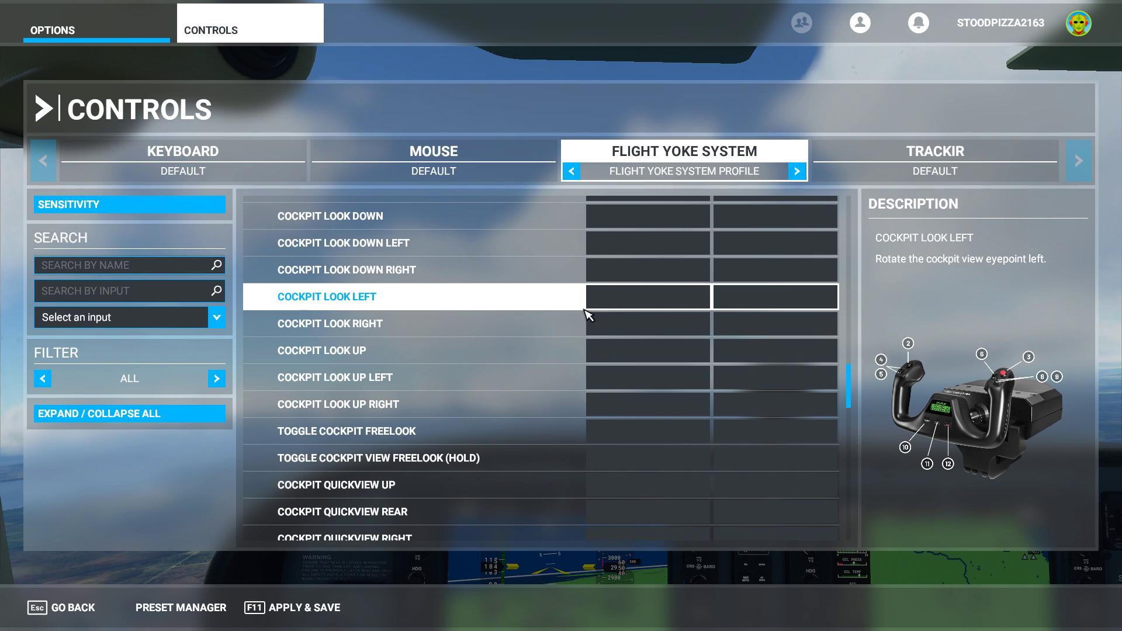
{"action": "left_click", "coordinate": [646, 301]}
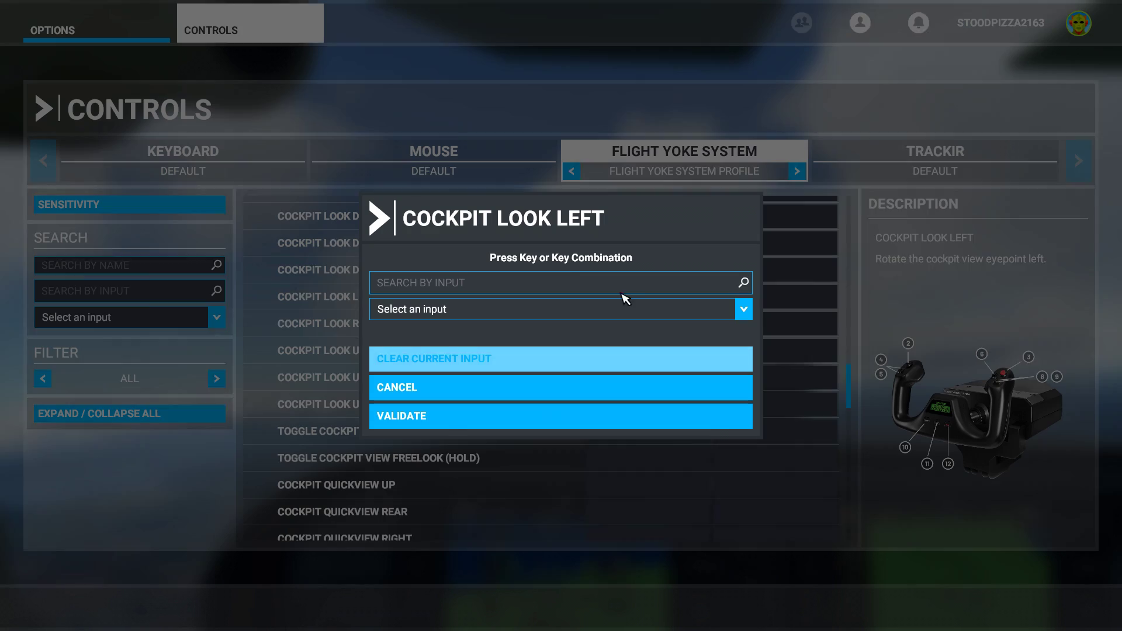
{"action": "left_click", "coordinate": [559, 283]}
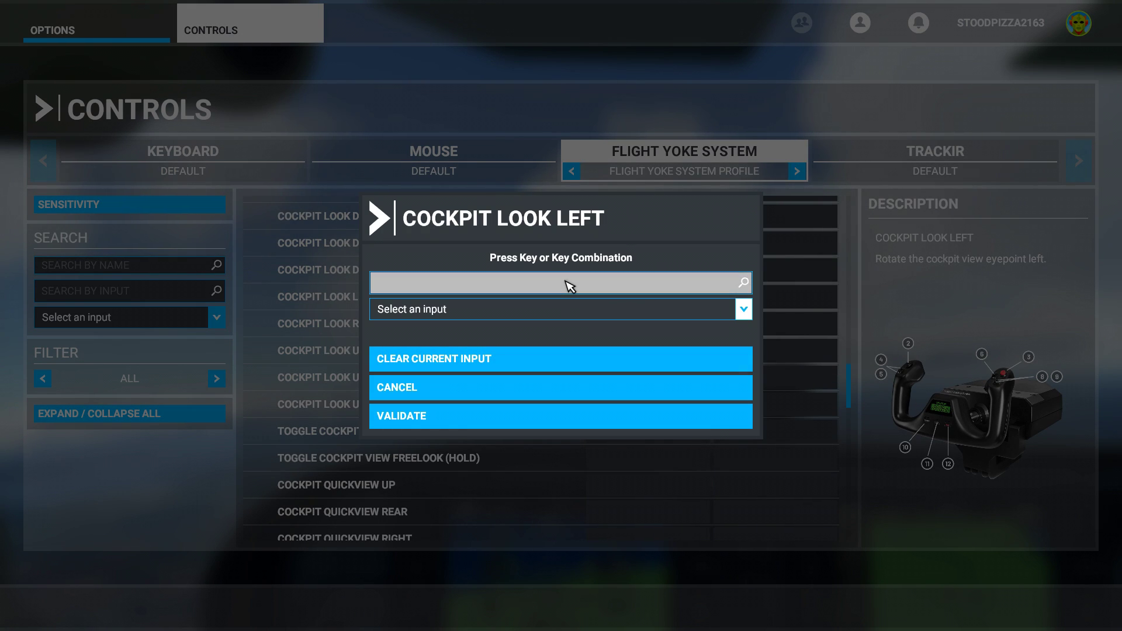
{"action": "key", "text": "Left"}
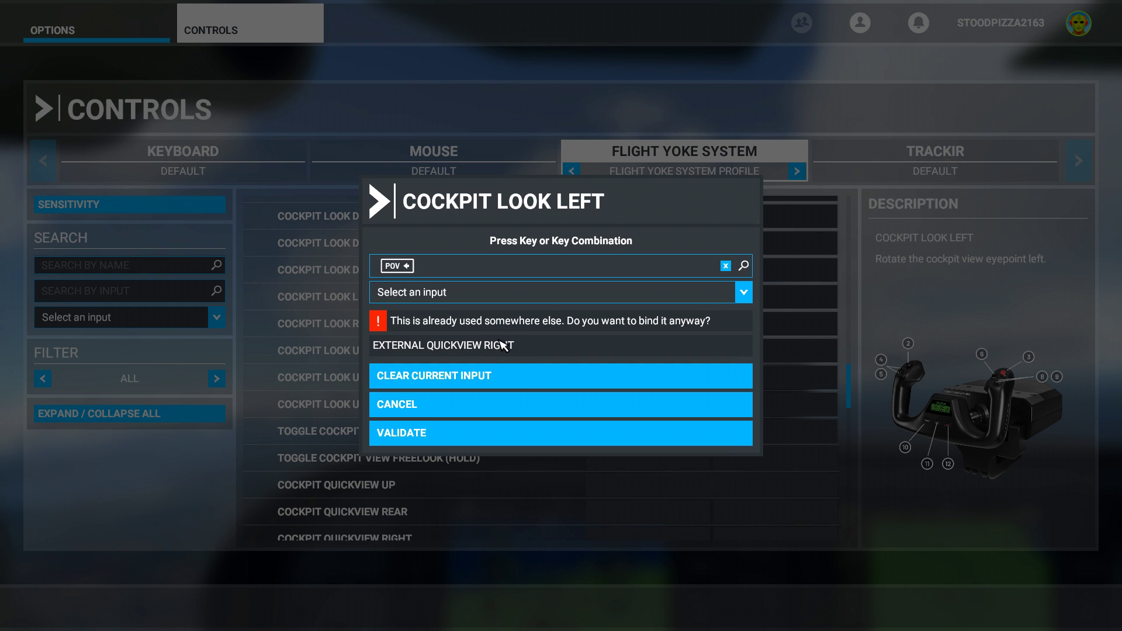
{"action": "left_click", "coordinate": [487, 434]}
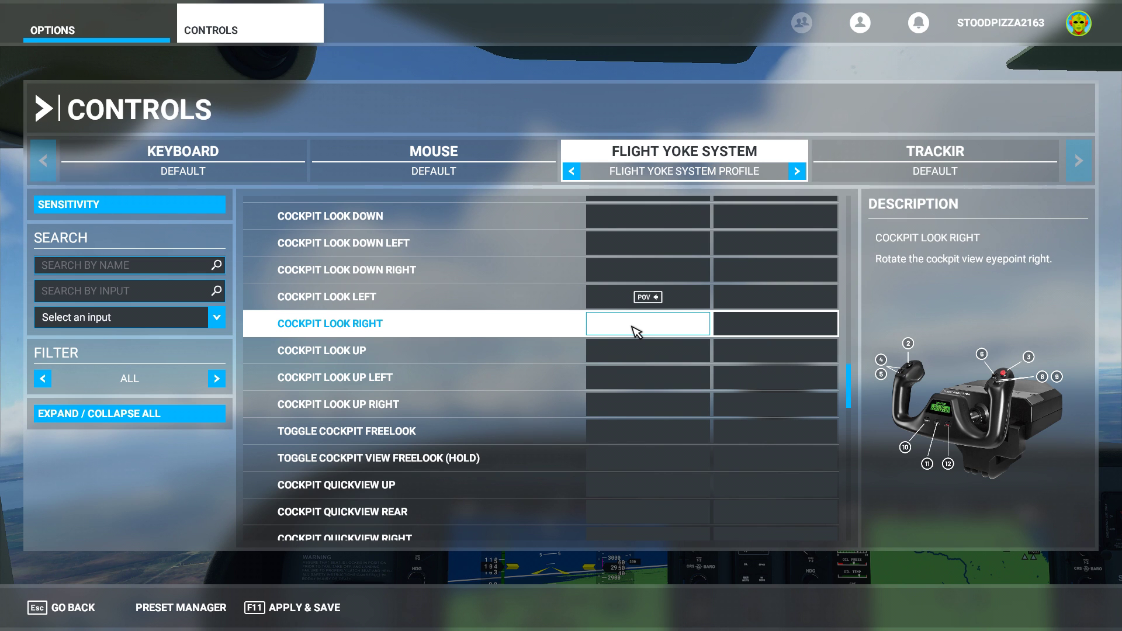
Bind POV right to Cockpit Look Right and POV up to Cockpit Look Up, validating each assignment
{"action": "left_click", "coordinate": [637, 332]}
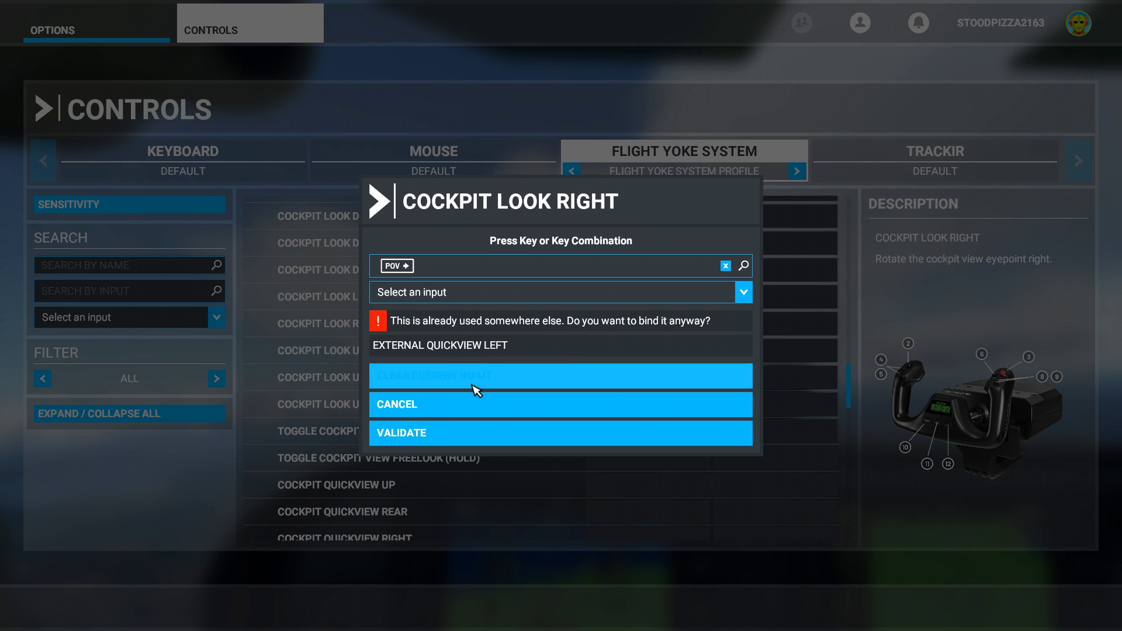
{"action": "left_click", "coordinate": [470, 435]}
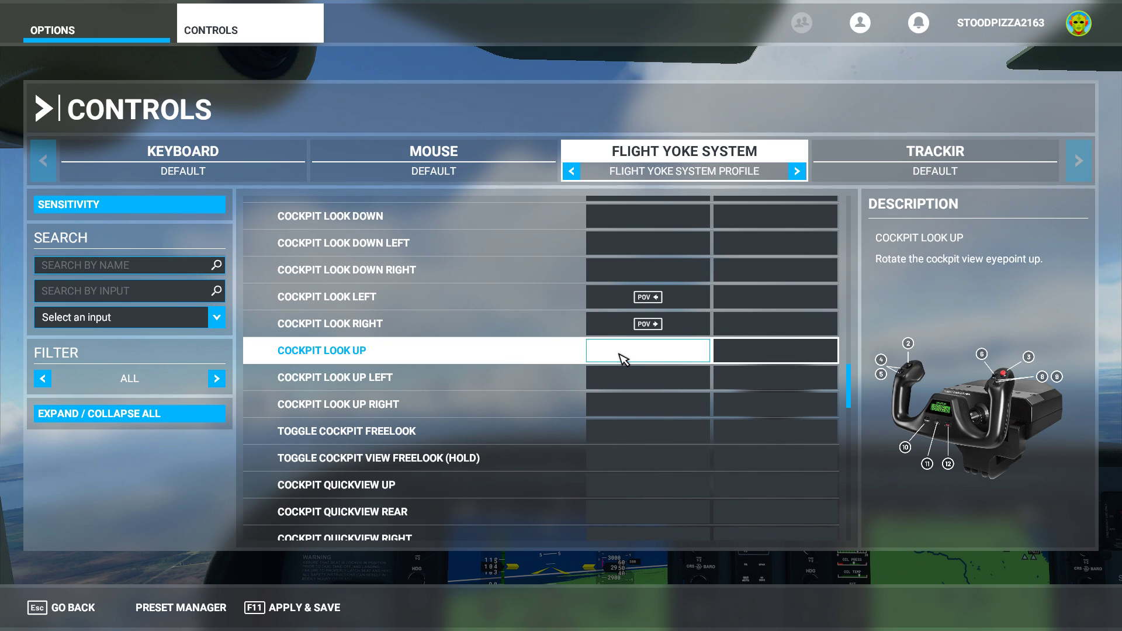
{"action": "left_click", "coordinate": [623, 358]}
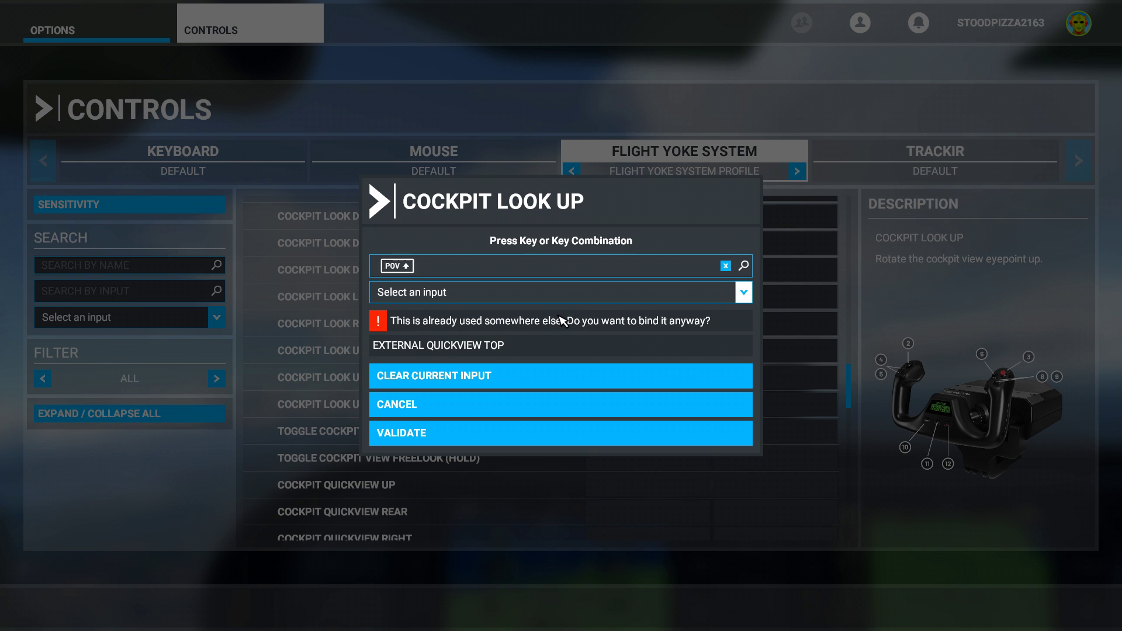
{"action": "left_click", "coordinate": [484, 430]}
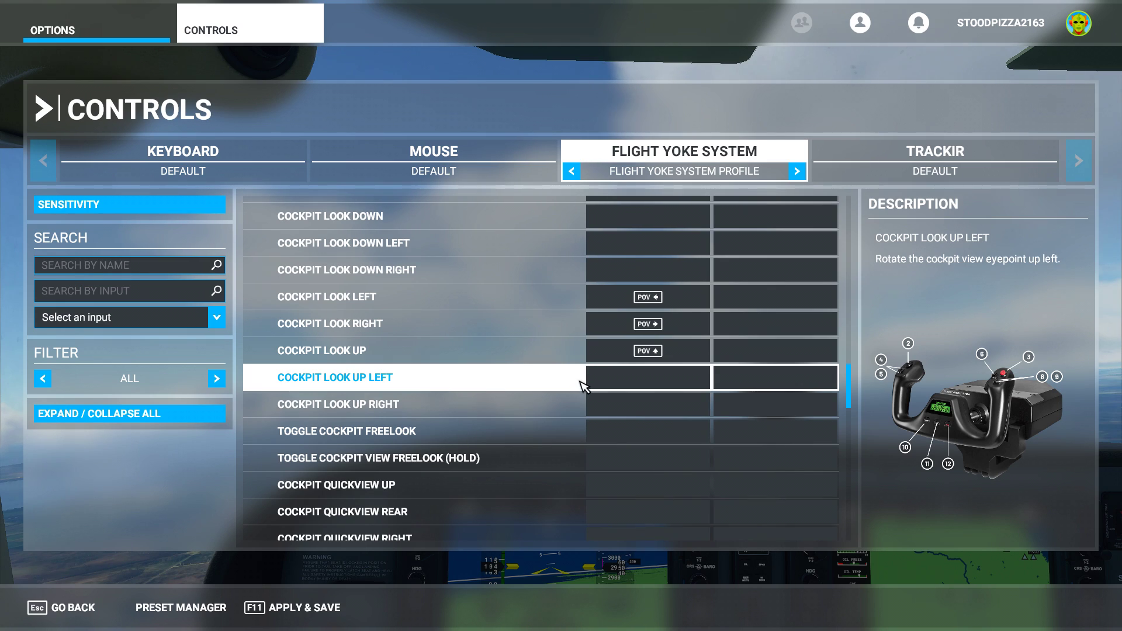
Bind the POV down direction to Cockpit Look Down and validate the assignment
{"action": "left_click", "coordinate": [628, 220]}
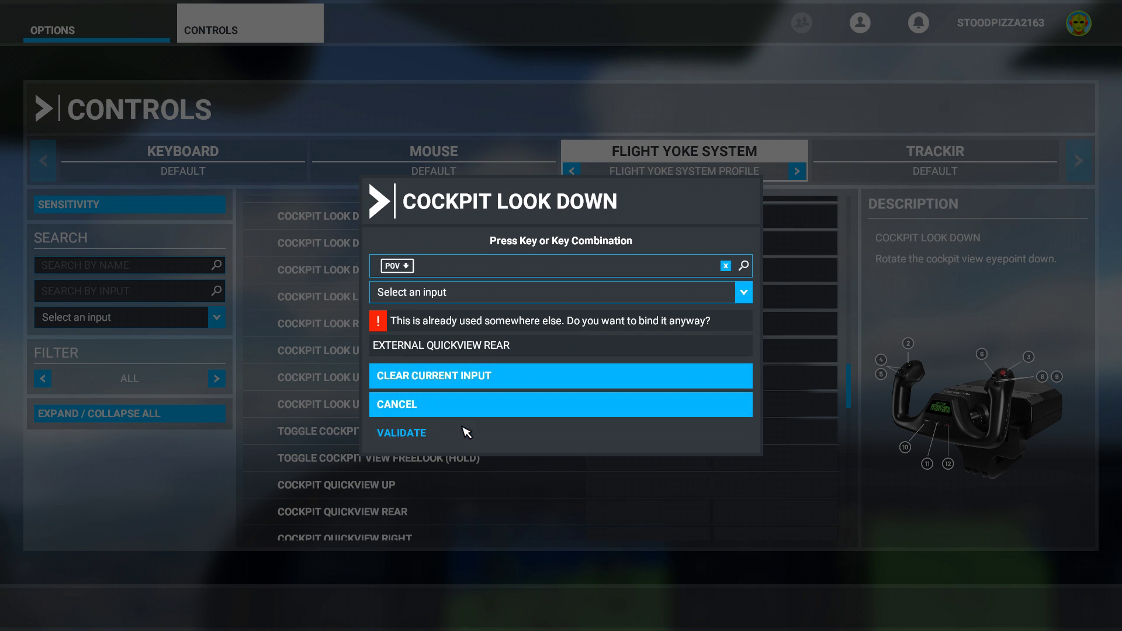
{"action": "left_click", "coordinate": [466, 432]}
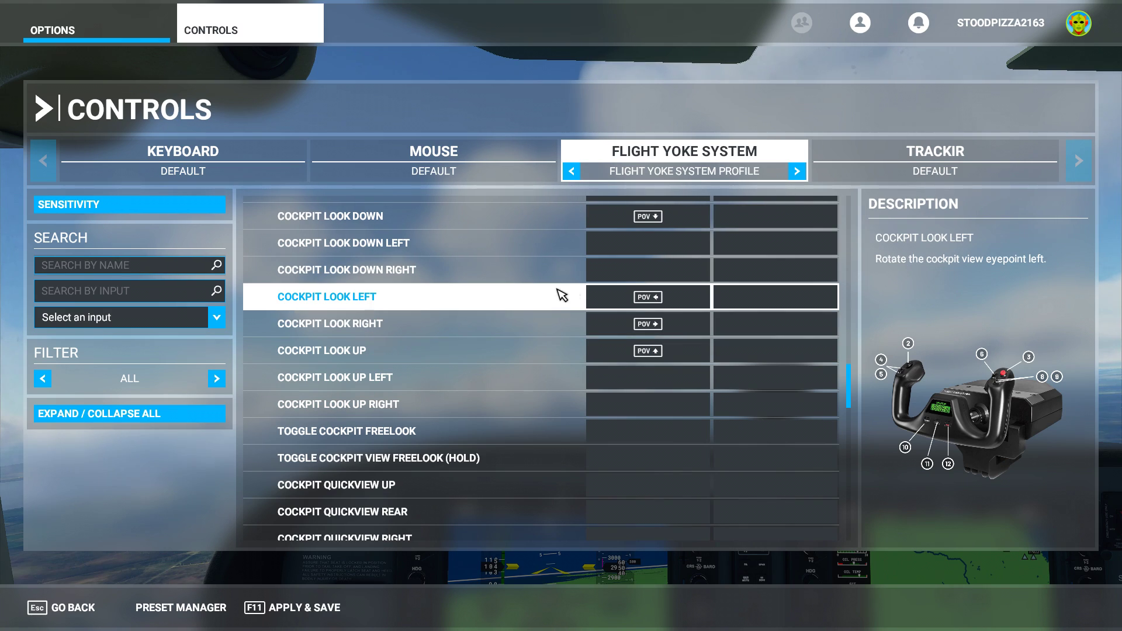
{"action": "left_click", "coordinate": [634, 279]}
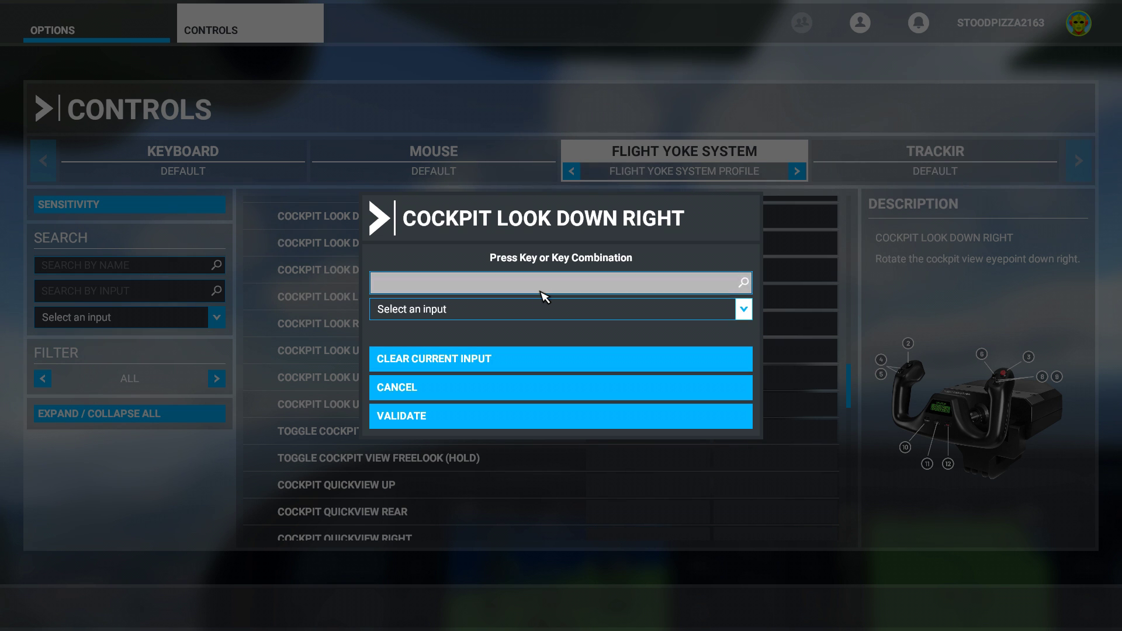
{"action": "key", "text": "Right"}
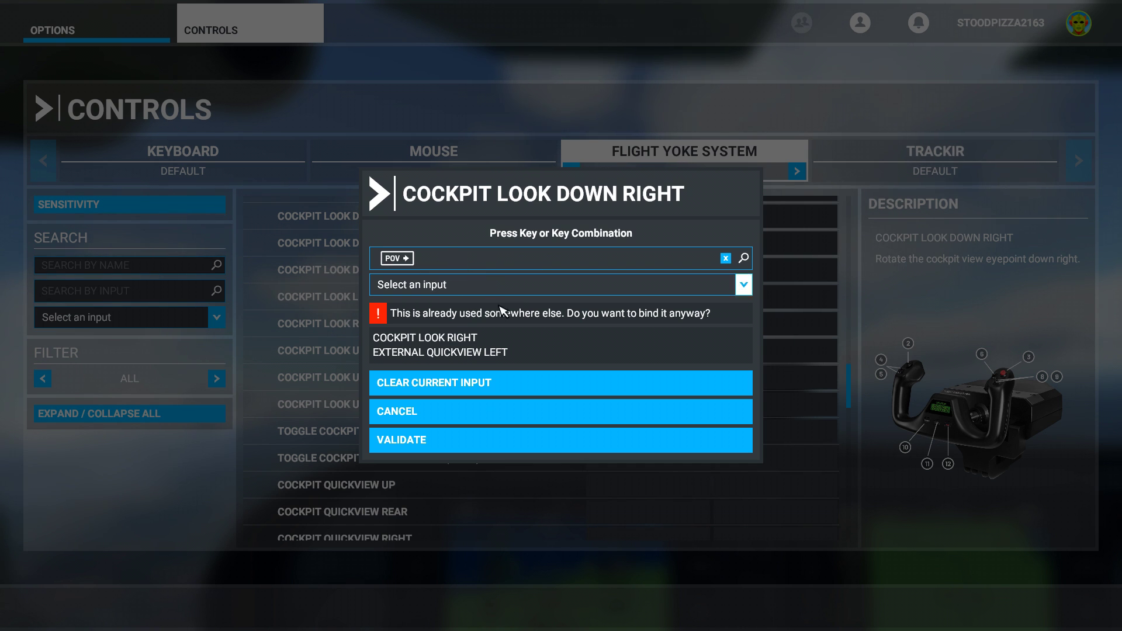
{"action": "left_click", "coordinate": [491, 412]}
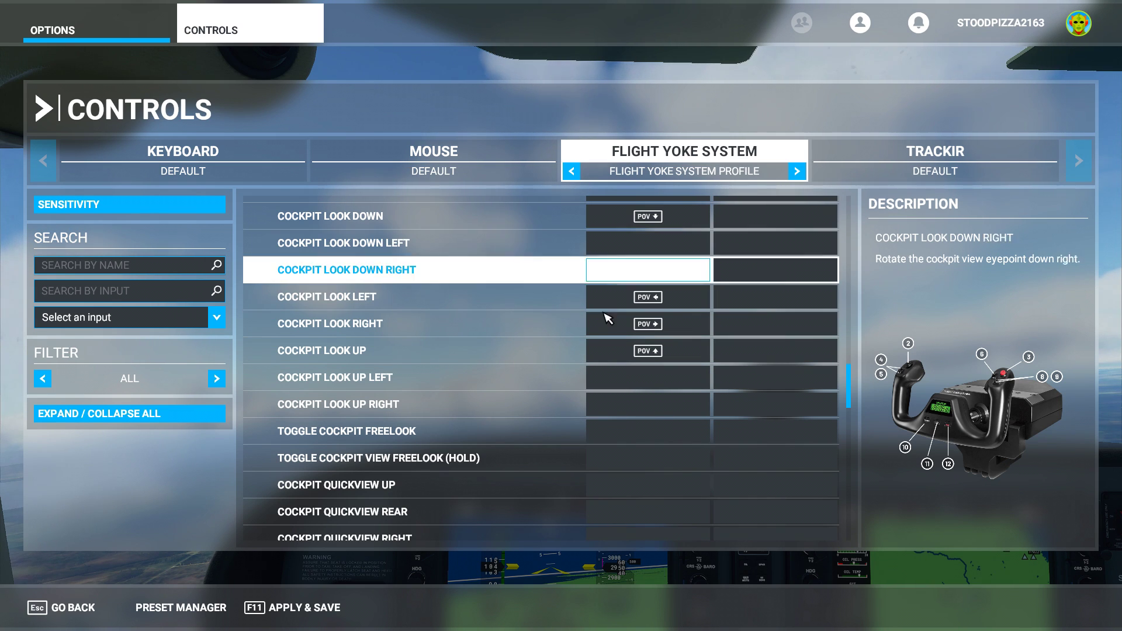
Review the cockpit camera bindings, apply and save them, and leave the controls settings to resume the flight
{"action": "scroll", "coordinate": [614, 298], "scroll_direction": "up", "scroll_amount": 3}
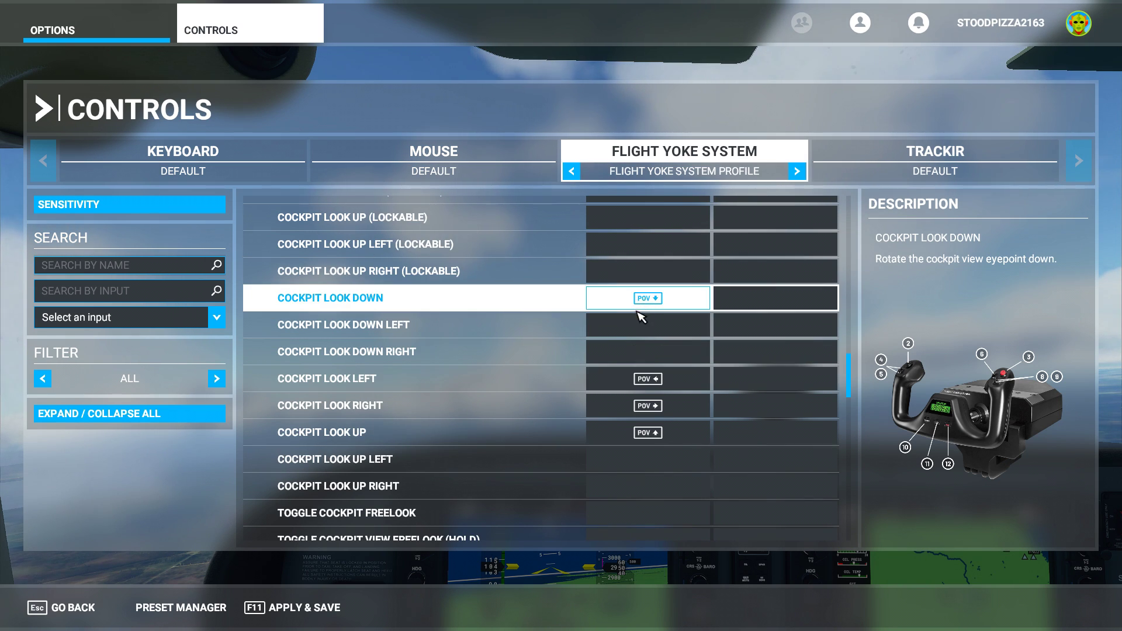
{"action": "scroll", "coordinate": [643, 310], "scroll_direction": "down", "scroll_amount": 3}
{"action": "scroll", "coordinate": [663, 389], "scroll_direction": "down", "scroll_amount": 3}
{"action": "scroll", "coordinate": [663, 362], "scroll_direction": "up", "scroll_amount": 3}
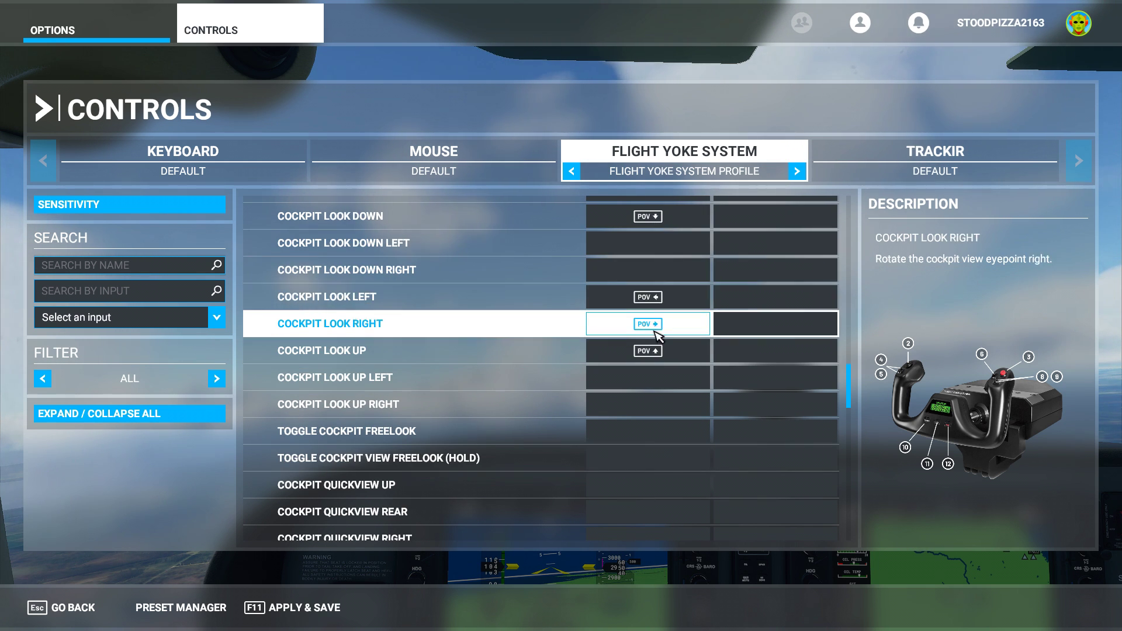
{"action": "scroll", "coordinate": [631, 397], "scroll_direction": "down", "scroll_amount": 5}
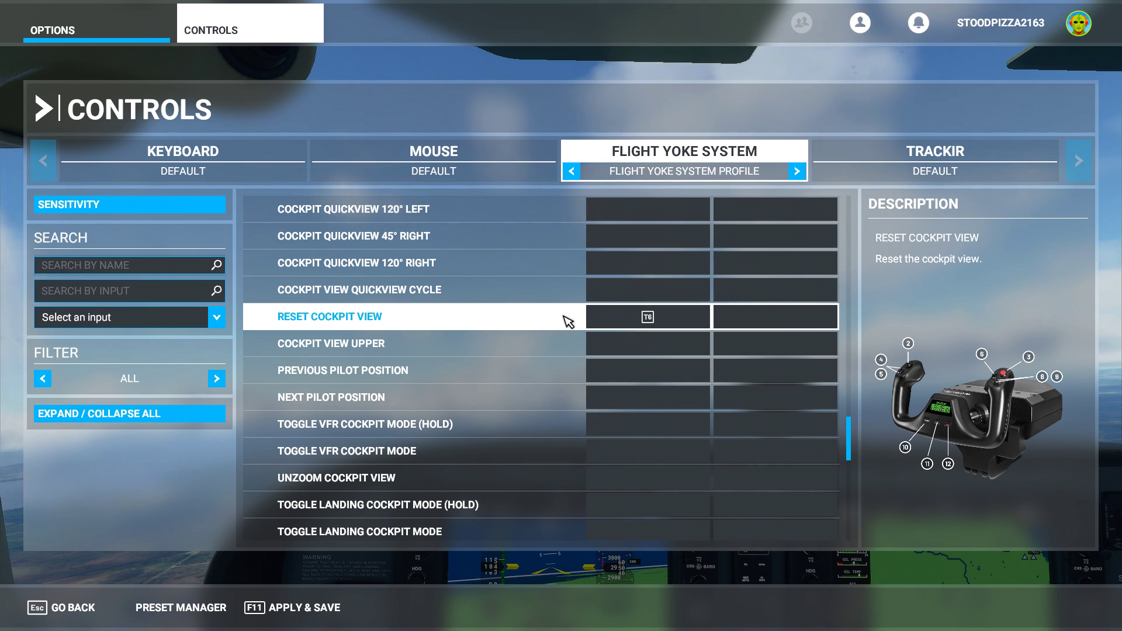
{"action": "scroll", "coordinate": [591, 318], "scroll_direction": "up", "scroll_amount": 6}
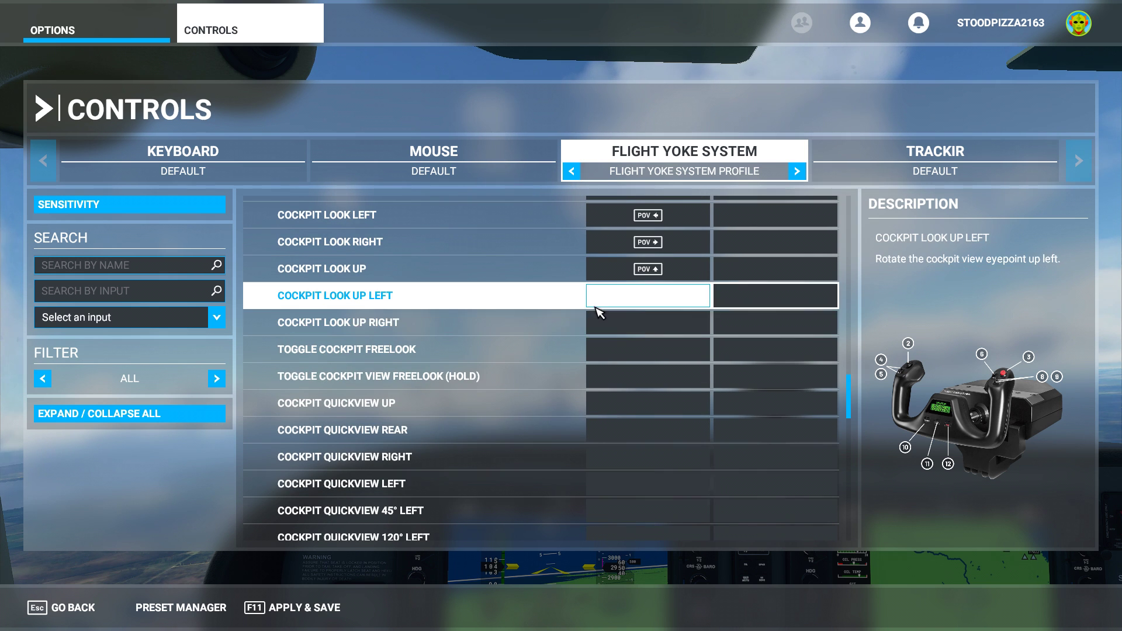
{"action": "scroll", "coordinate": [599, 313], "scroll_direction": "up", "scroll_amount": 2}
{"action": "left_click", "coordinate": [324, 612]}
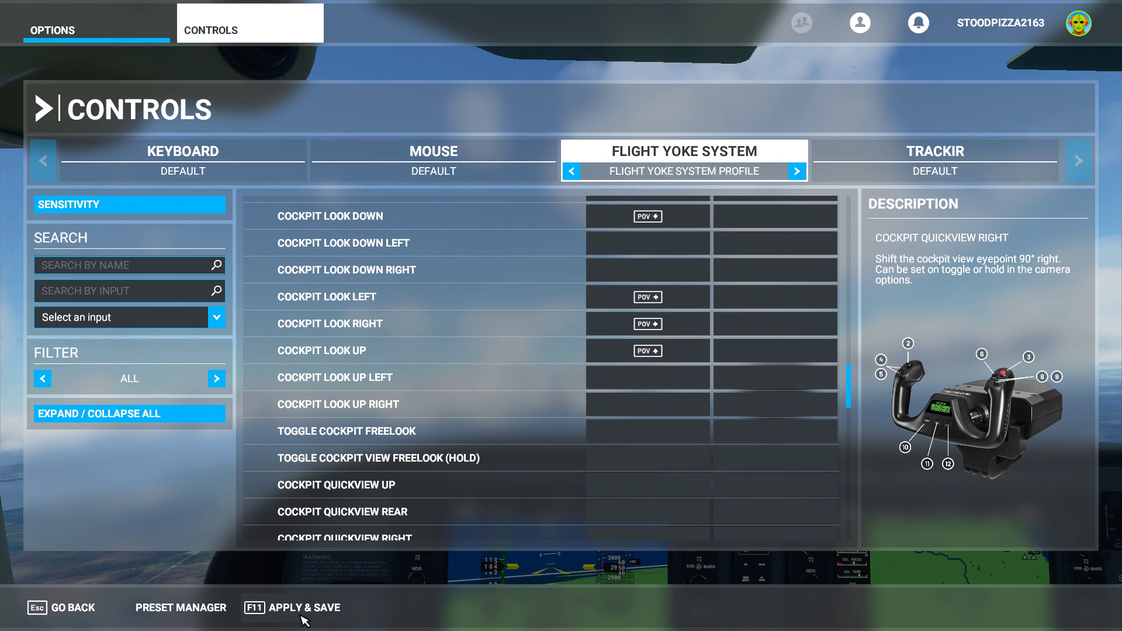
{"action": "left_click", "coordinate": [82, 613]}
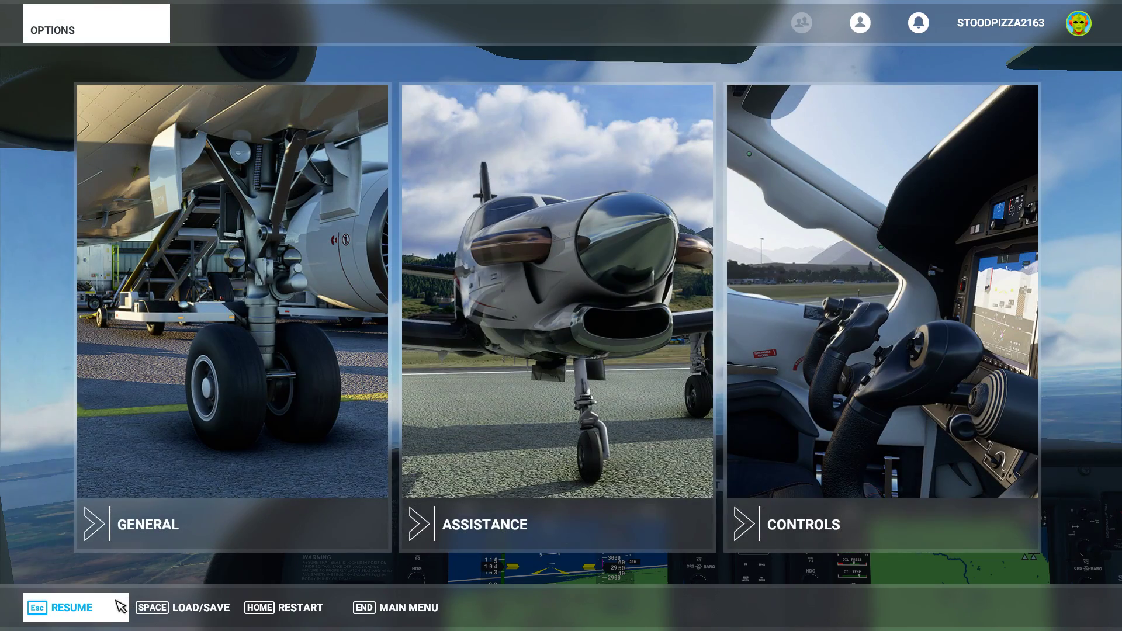
{"action": "left_click", "coordinate": [104, 610]}
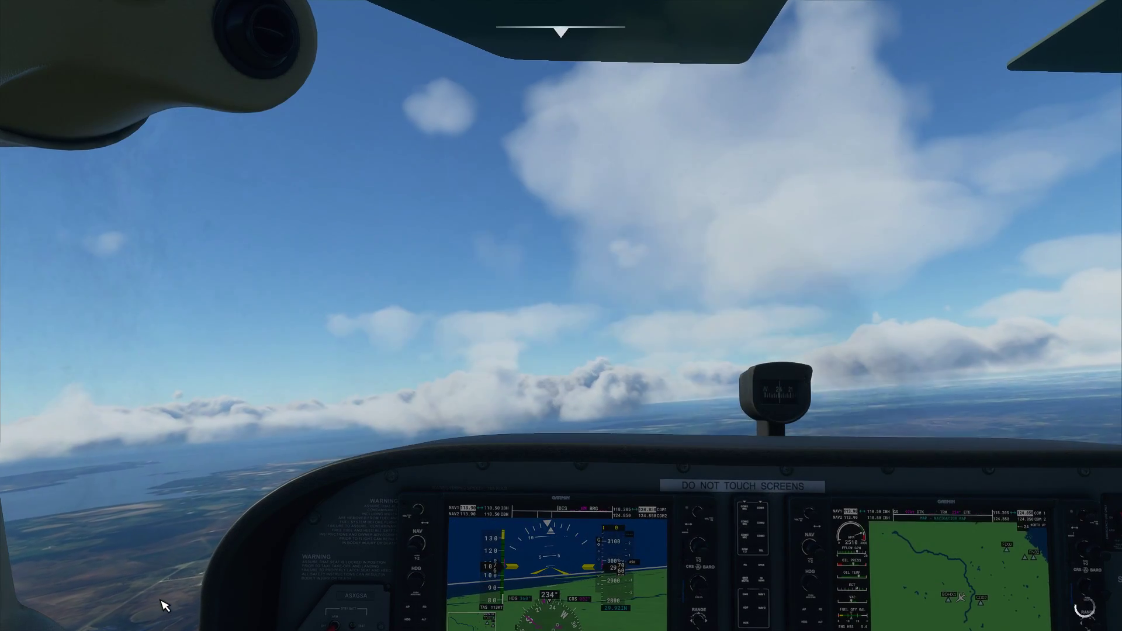
Look around the cockpit left, right, up and down to test the new Cockpit Look bindings
{"action": "key", "text": "shift+Right"}
{"action": "key", "text": "shift+Down"}
{"action": "key", "text": "shift+Left"}
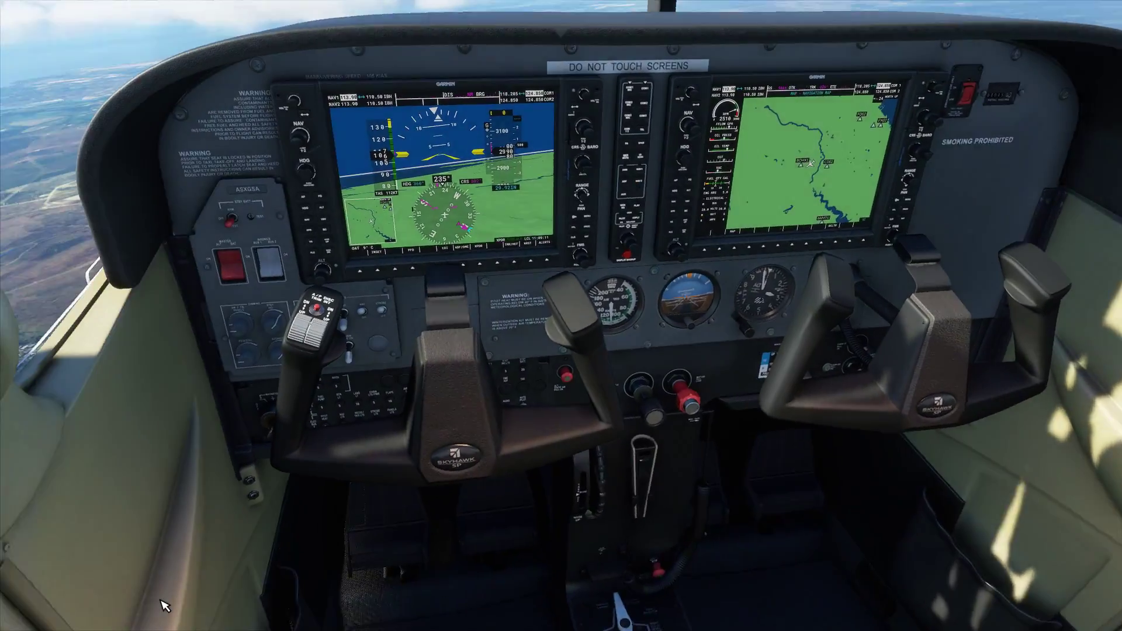
{"action": "key", "text": "shift+Left"}
{"action": "key", "text": "shift+Up"}
{"action": "key", "text": "shift+Right"}
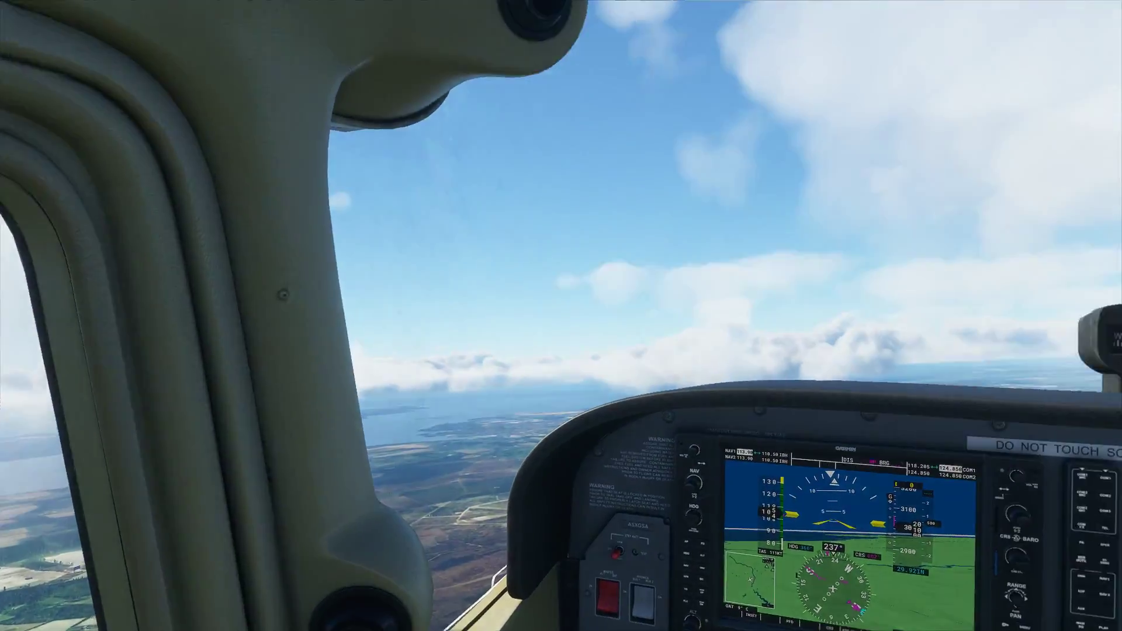
{"action": "key", "text": "shift+Right"}
{"action": "key", "text": "shift+Down"}
{"action": "key", "text": "shift+Right"}
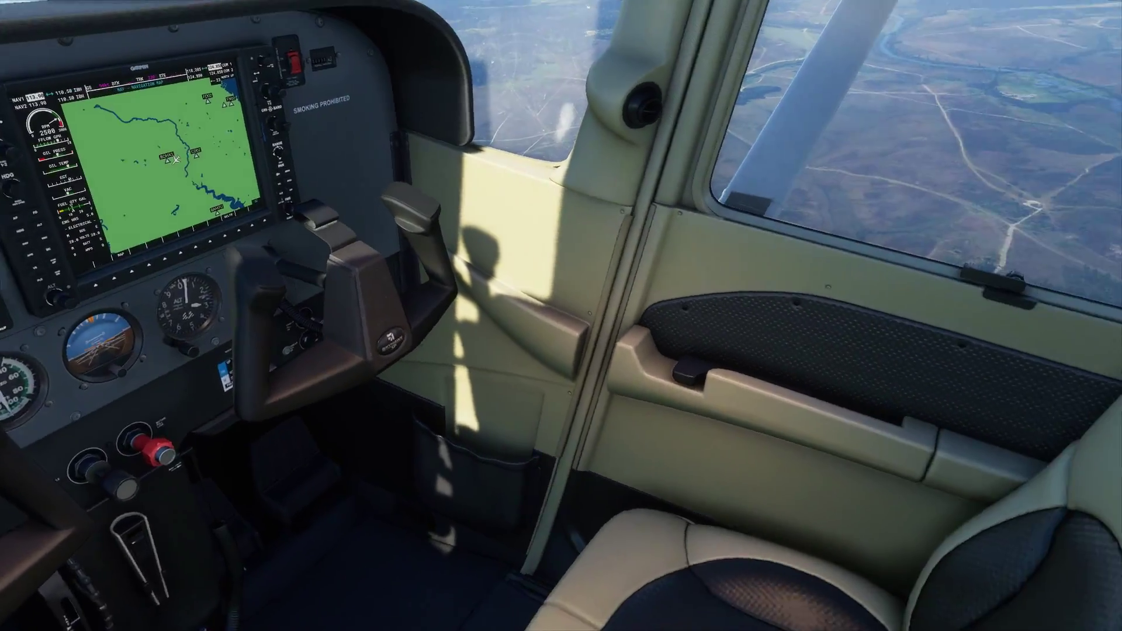
{"action": "key", "text": "shift+Up"}
{"action": "key", "text": "shift+Left"}
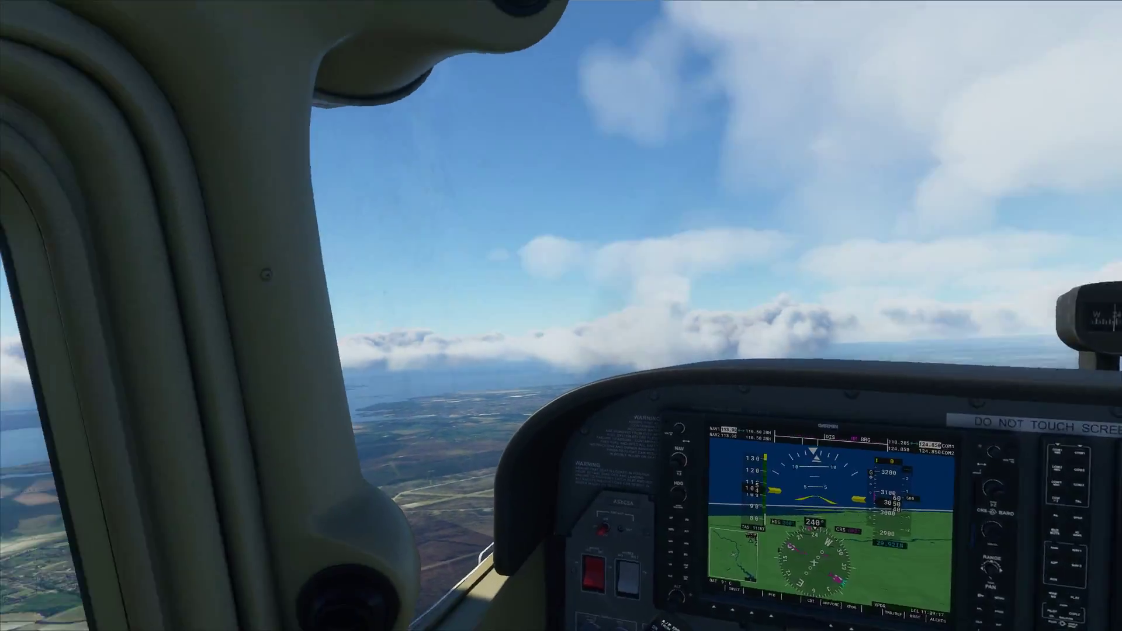